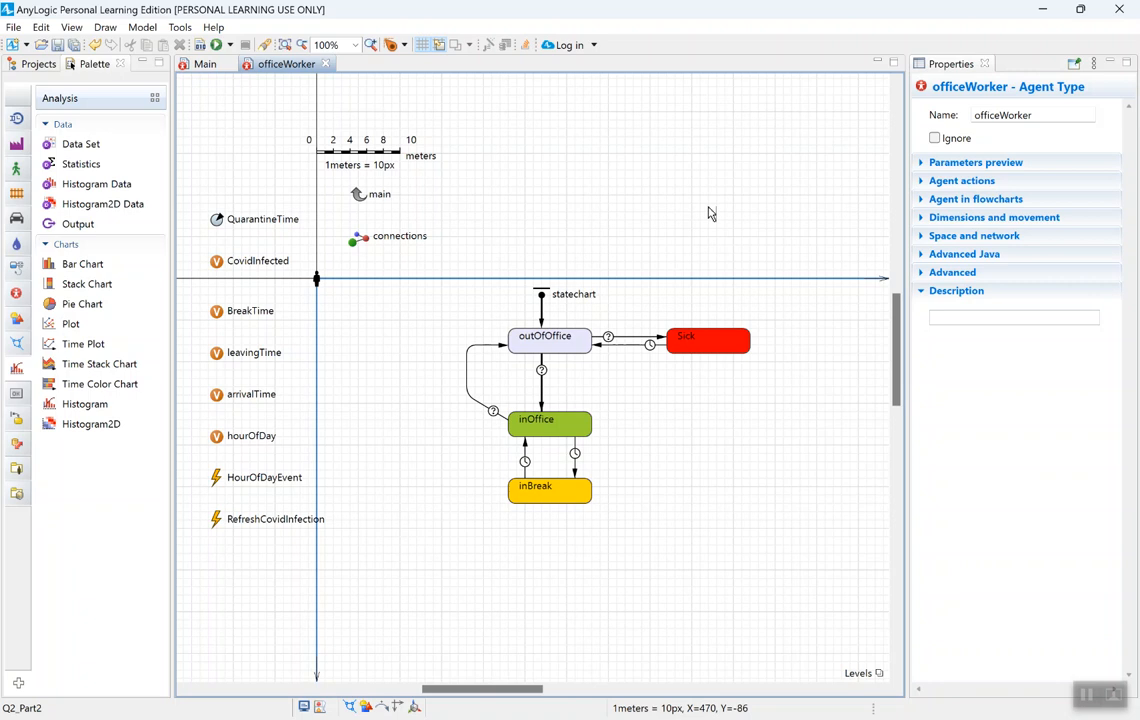
Examine the outOfOffice, Sick, inOffice and inBreak states and the transitions linking them in the officeWorker statechart
left_click(715, 343)
left_click(566, 346)
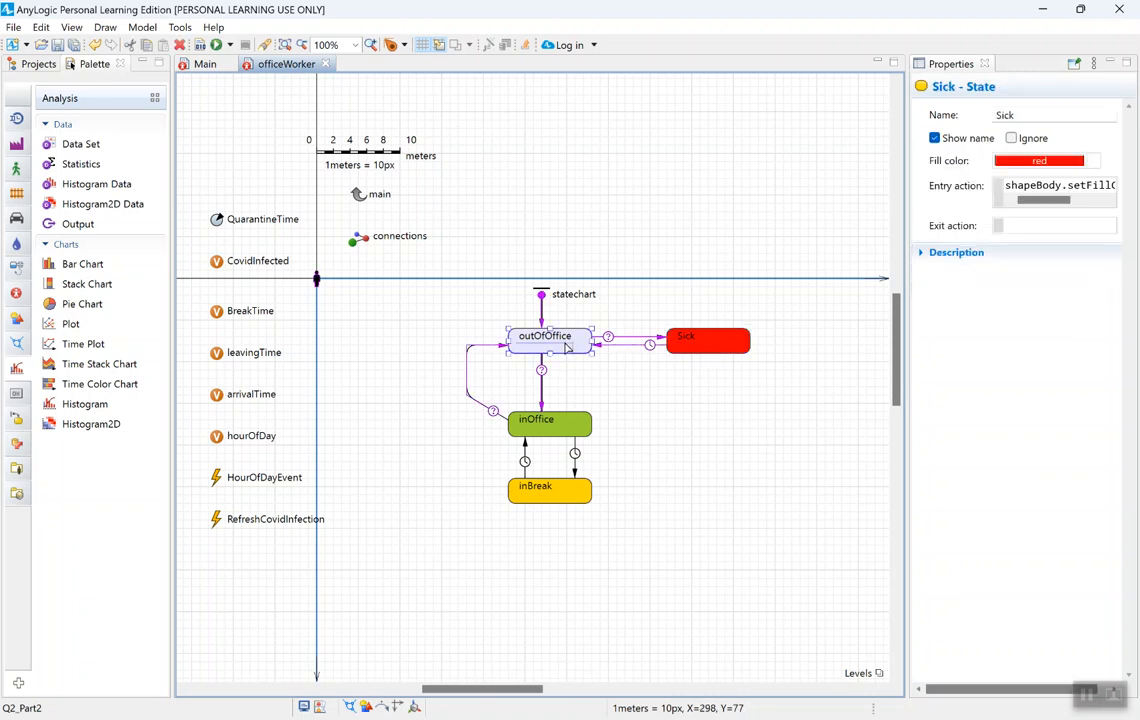
left_click(705, 374)
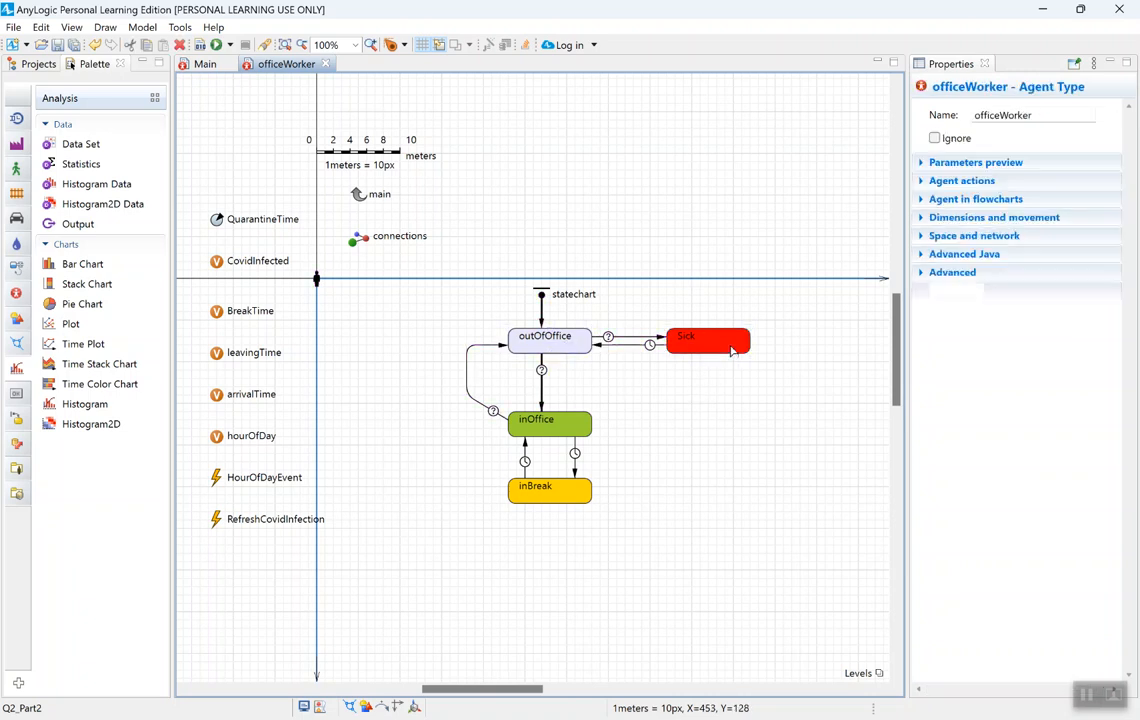
left_click(733, 350)
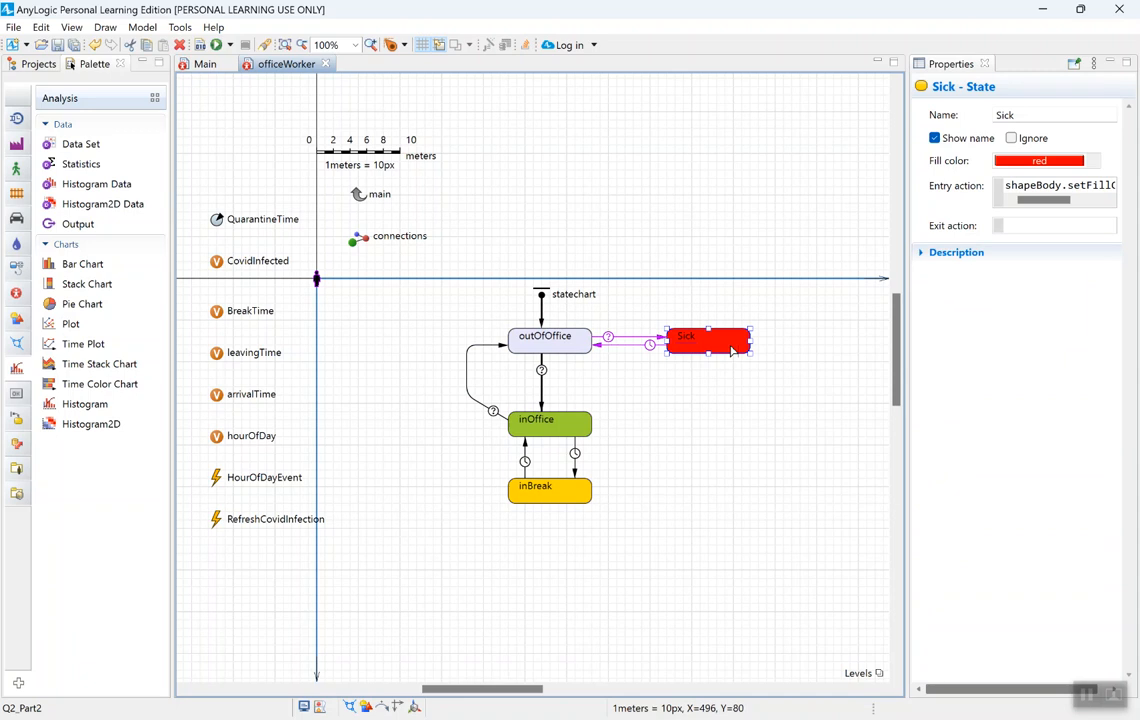
left_click_drag(419, 265, 640, 545)
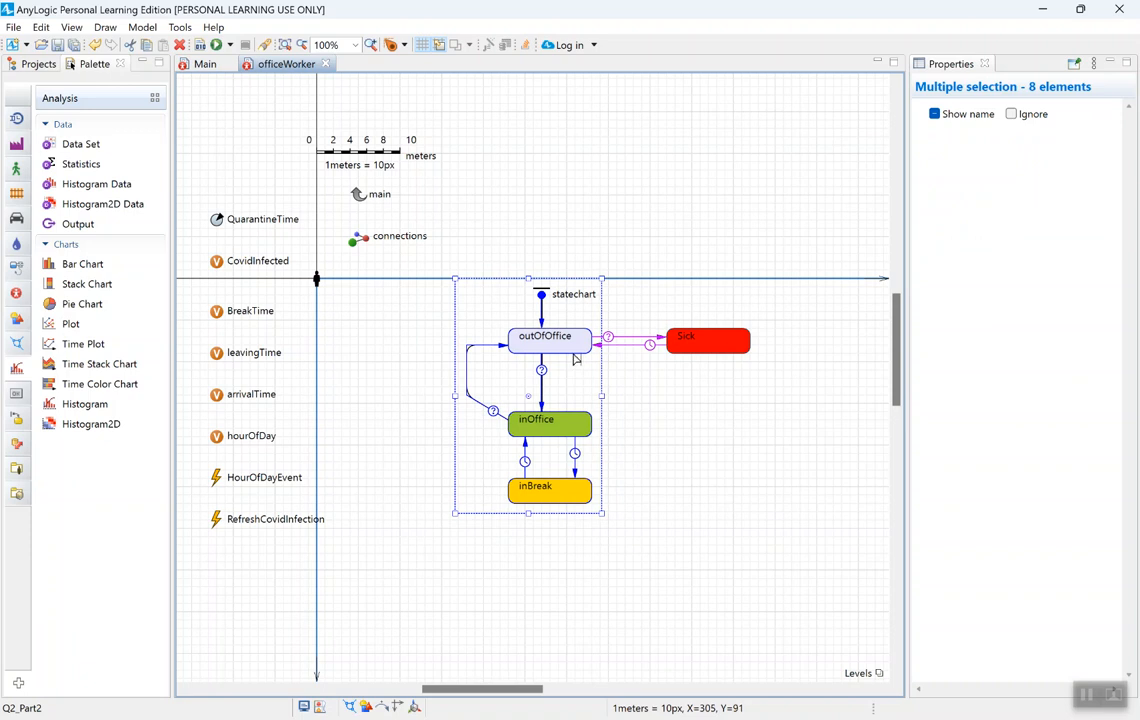
left_click(631, 384)
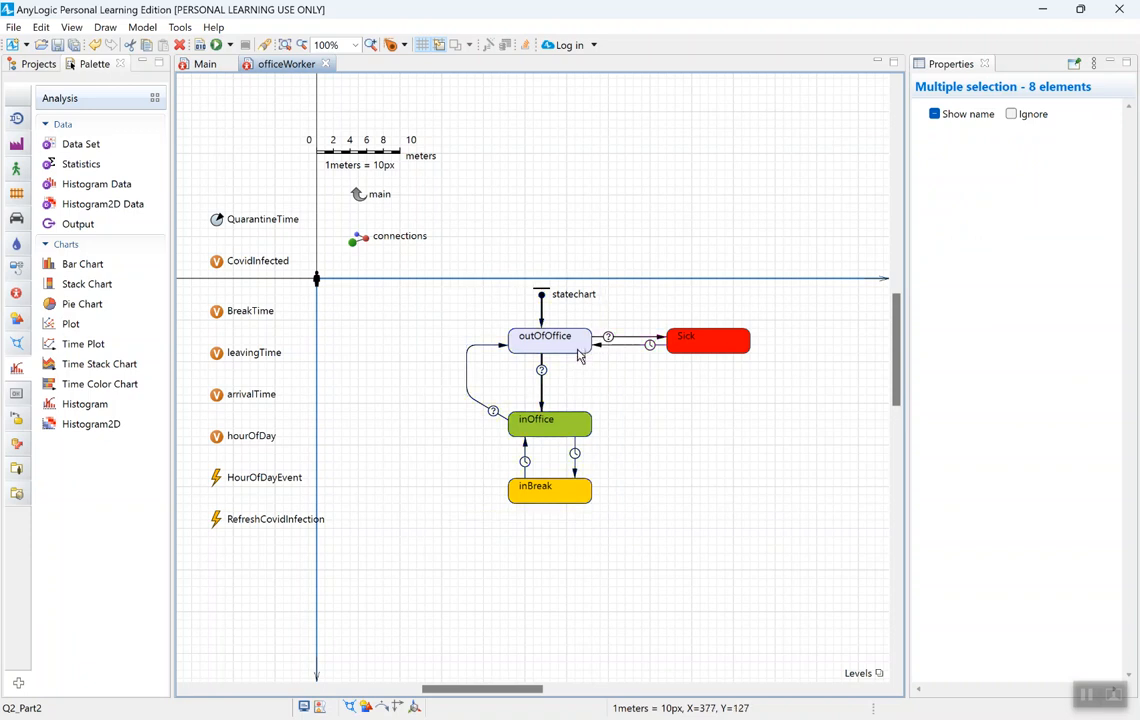
left_click(578, 349)
left_click(568, 432)
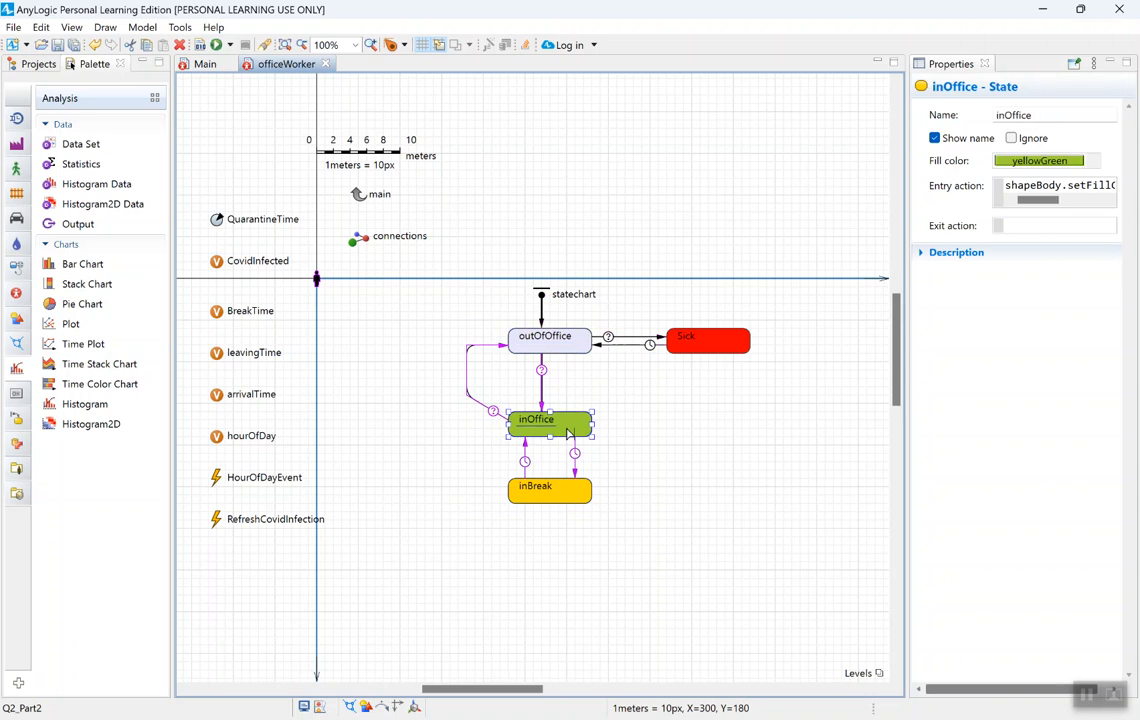
left_click(577, 502)
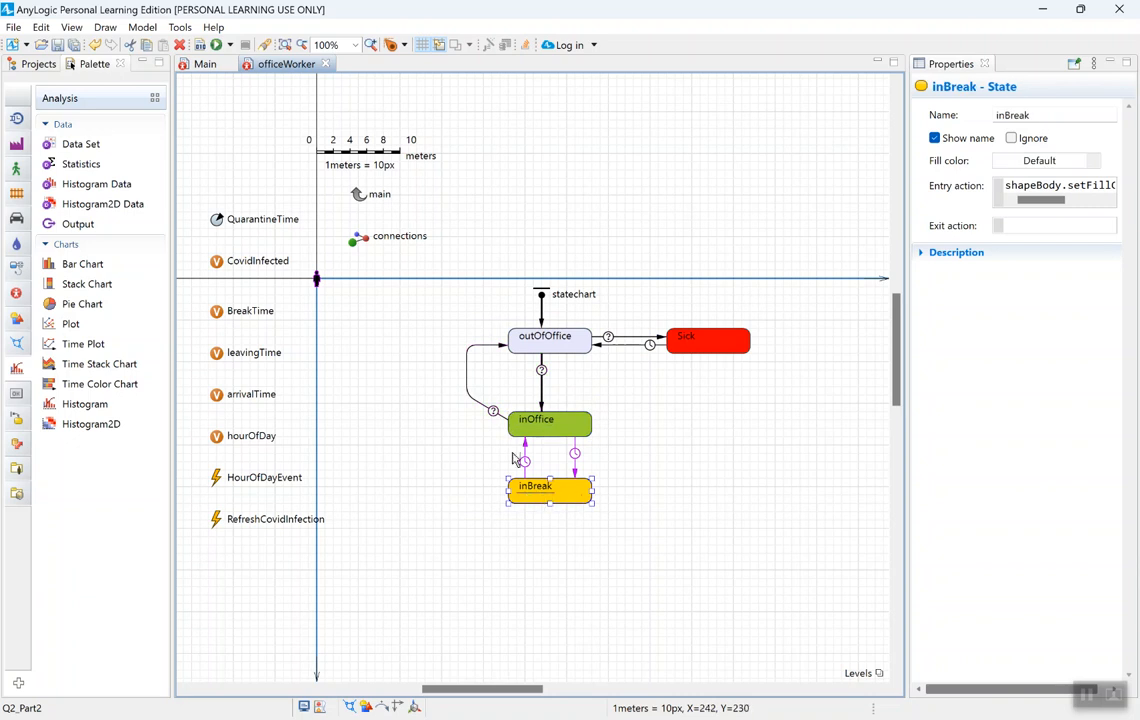
left_click(547, 432)
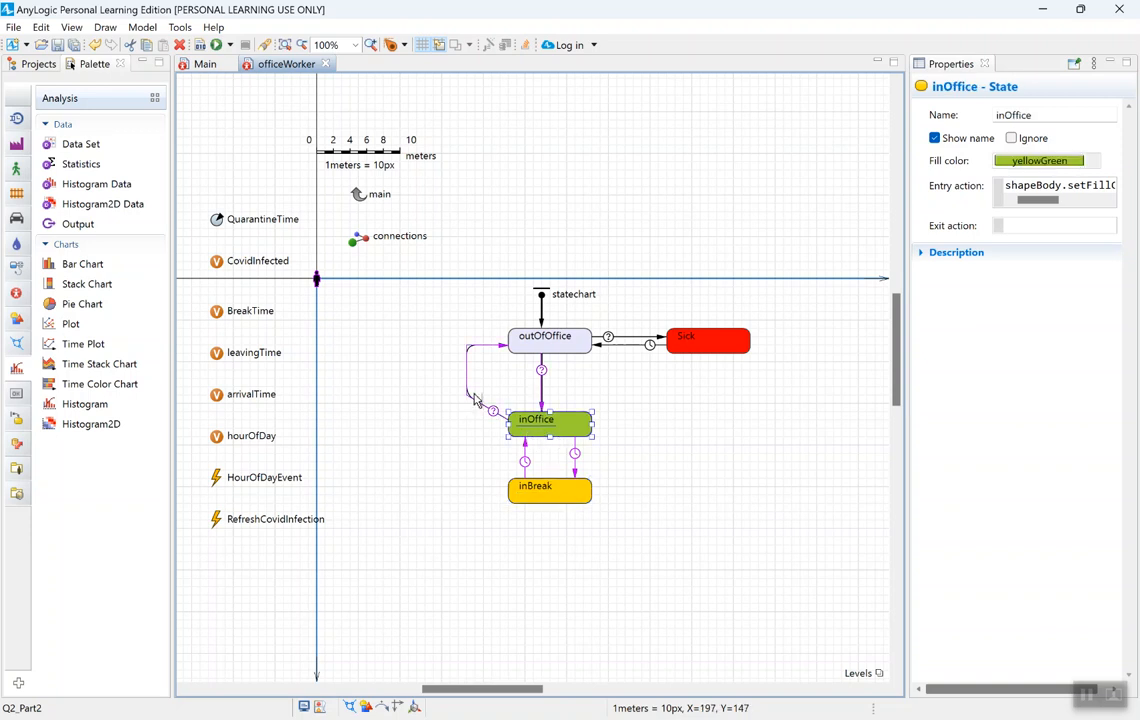
left_click(674, 446)
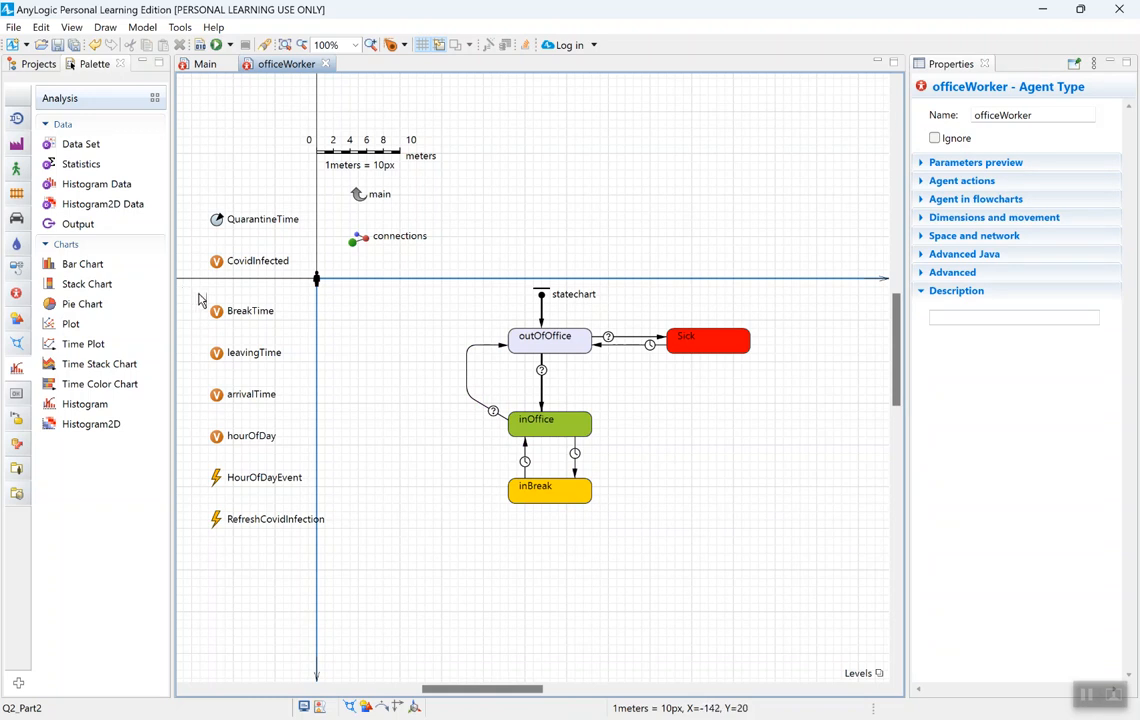
Inspect the arrivalTime variable among the three time variables, widening the properties area to read its full initial value expression
left_click_drag(198, 294, 320, 421)
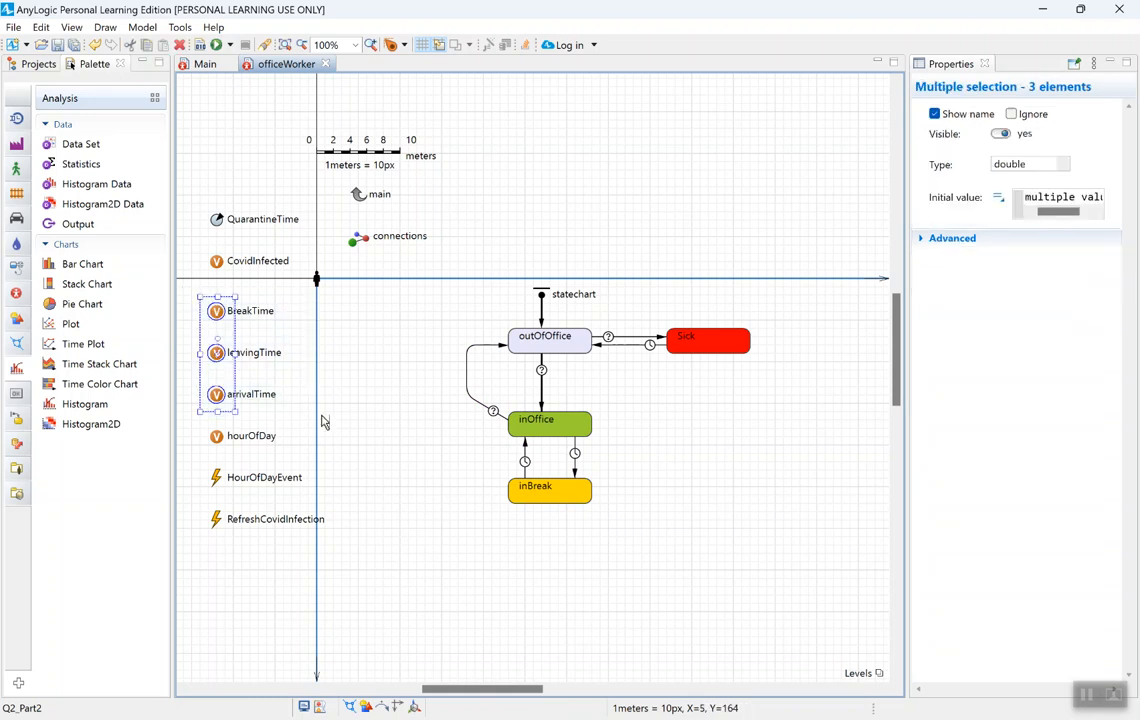
left_click_drag(190, 297, 234, 387)
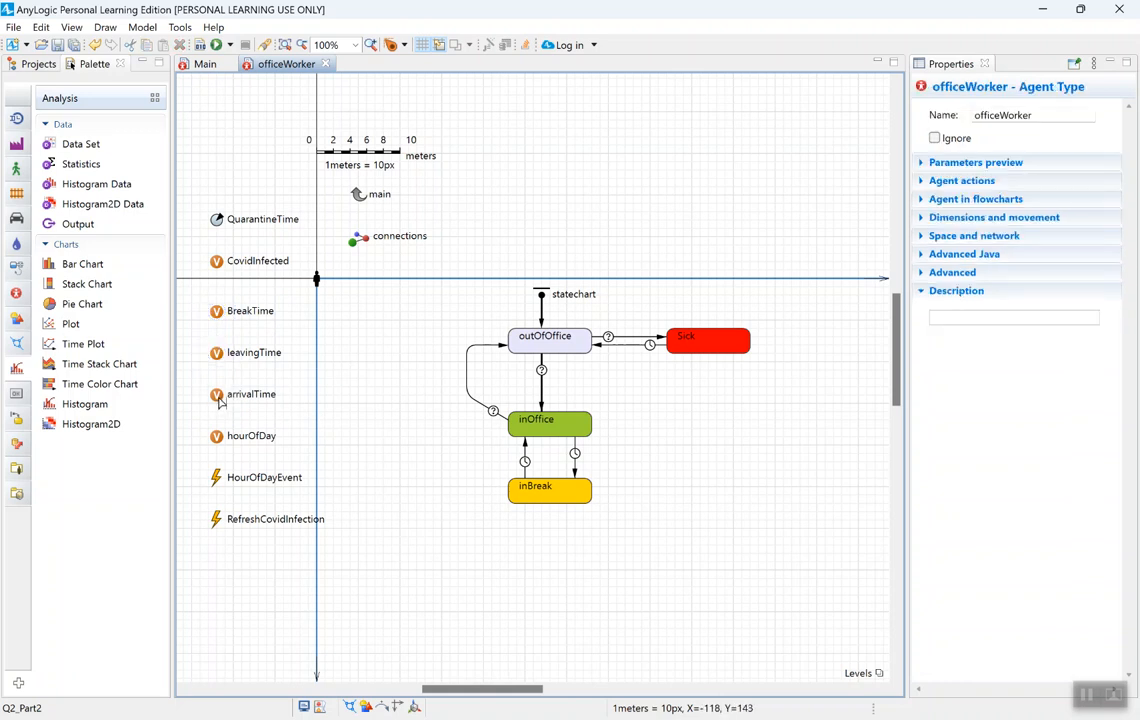
left_click(220, 397)
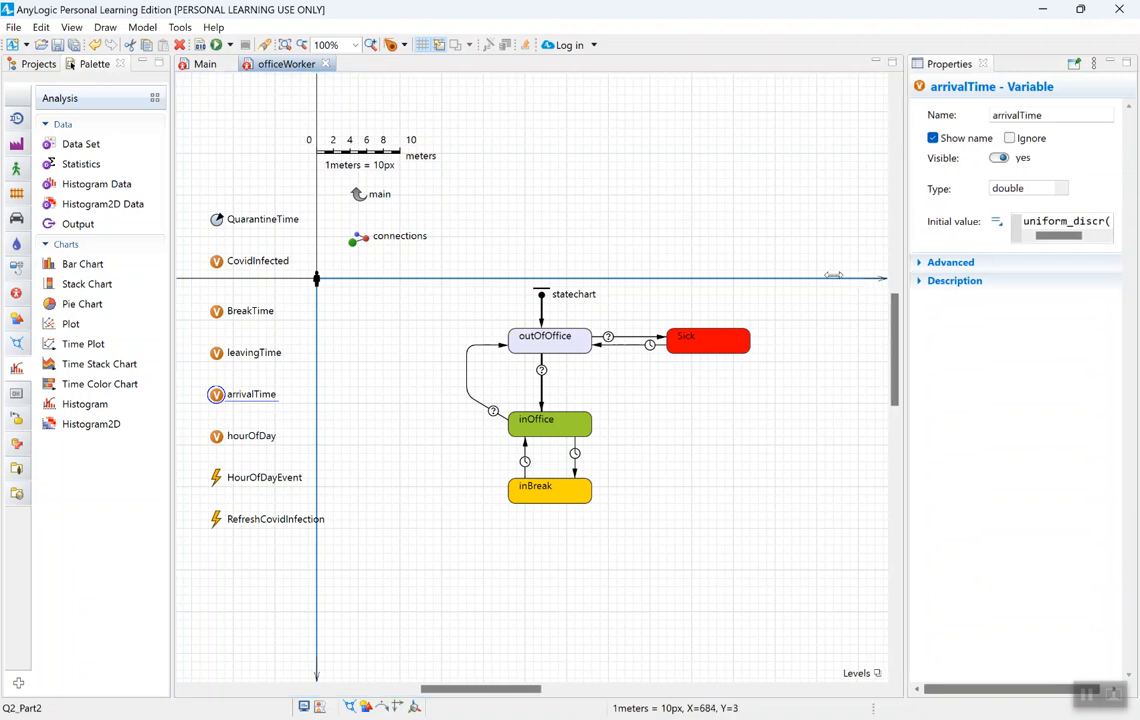
left_click_drag(906, 285, 832, 278)
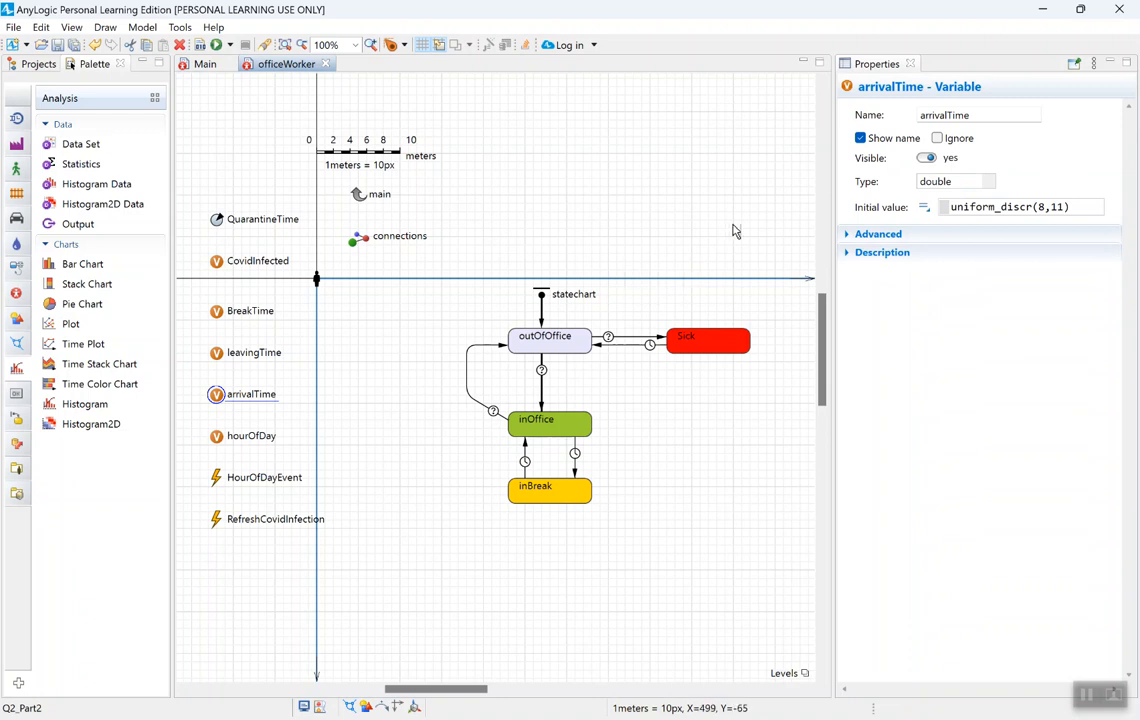
left_click(980, 207)
left_click_drag(1044, 209, 1049, 208)
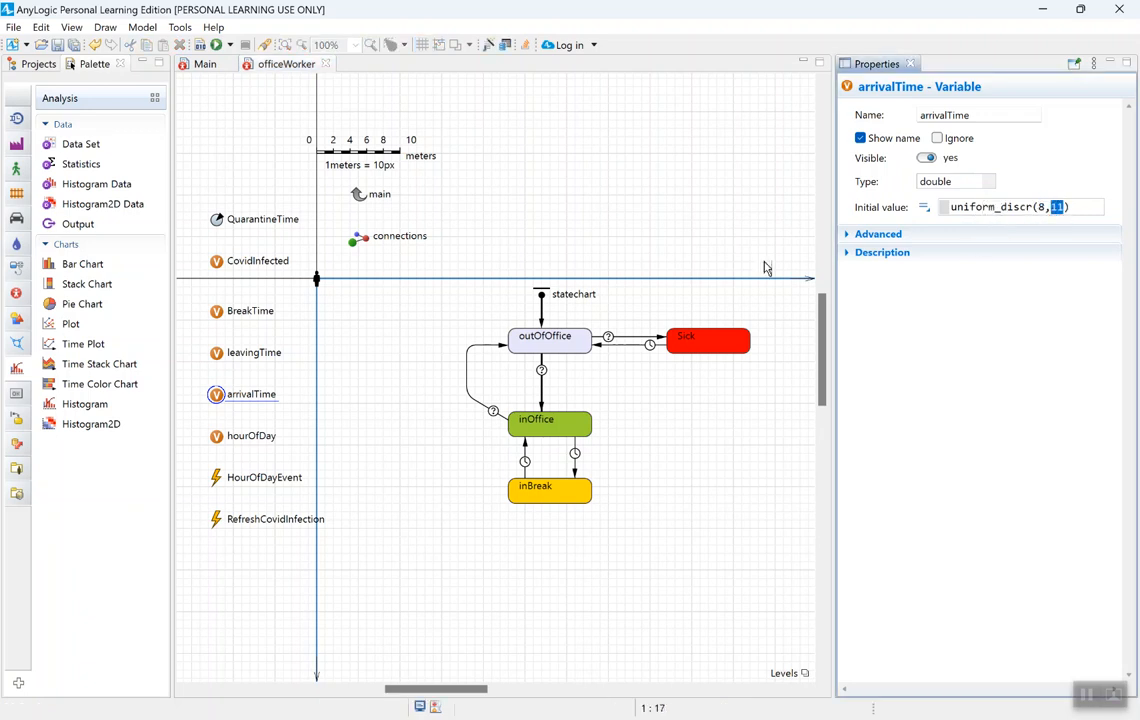
Review both bounds of the leavingTime variable's initial value distribution and compare it with the arrivalTime variable
left_click(224, 358)
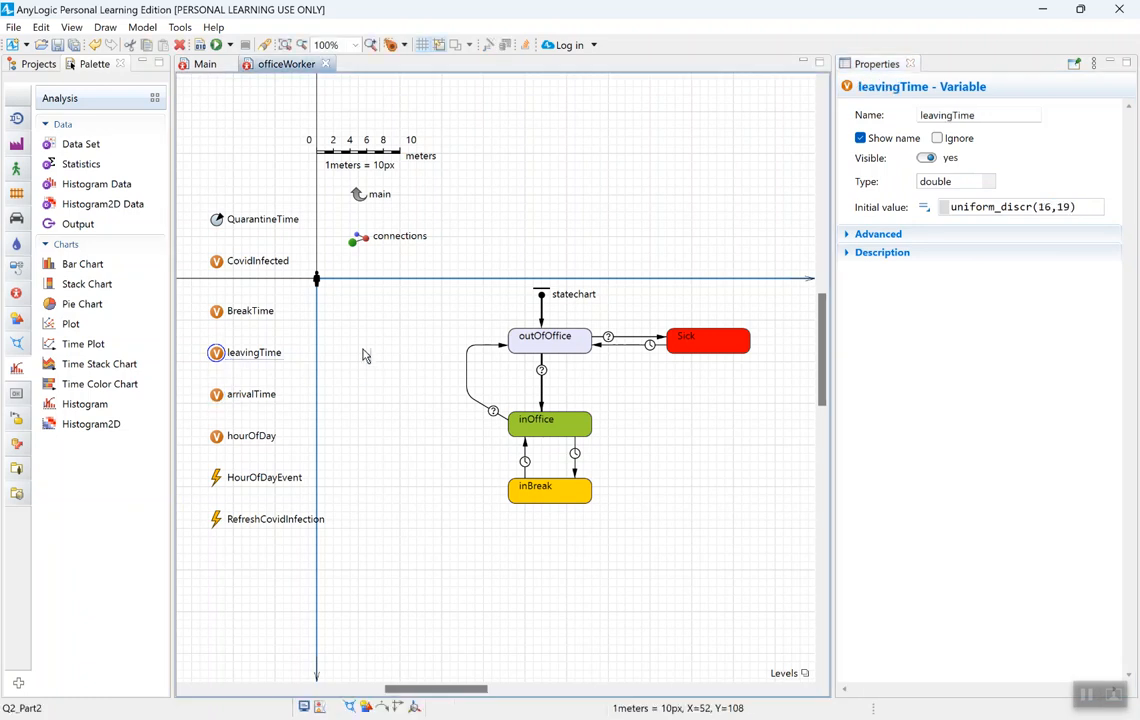
double_click(1045, 207)
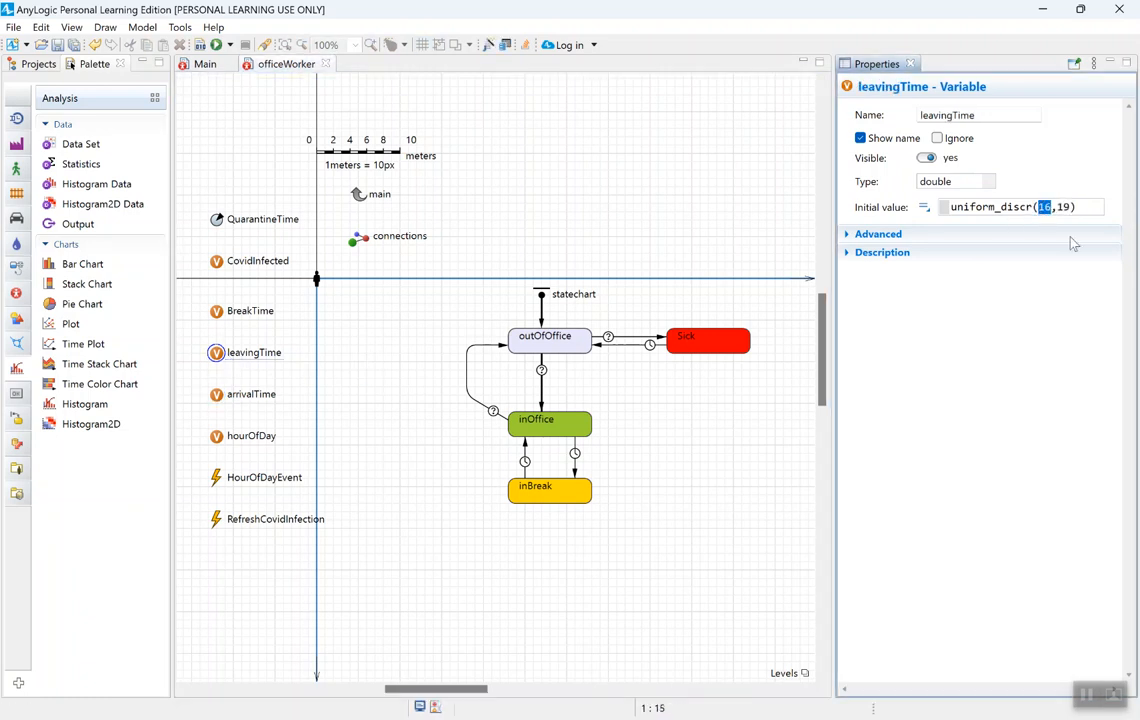
left_click(1050, 207)
double_click(1064, 207)
left_click(218, 394)
left_click(226, 356)
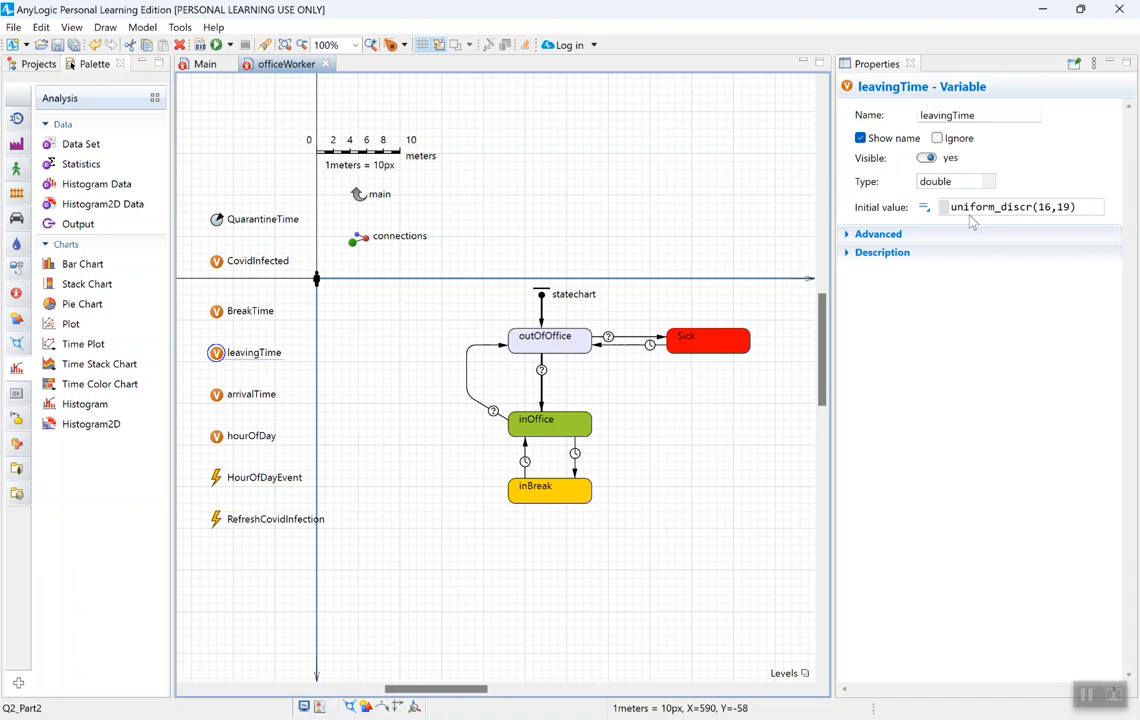
Examine the distribution and its lower and upper bounds in the BreakTime variable's initial value
left_click(214, 318)
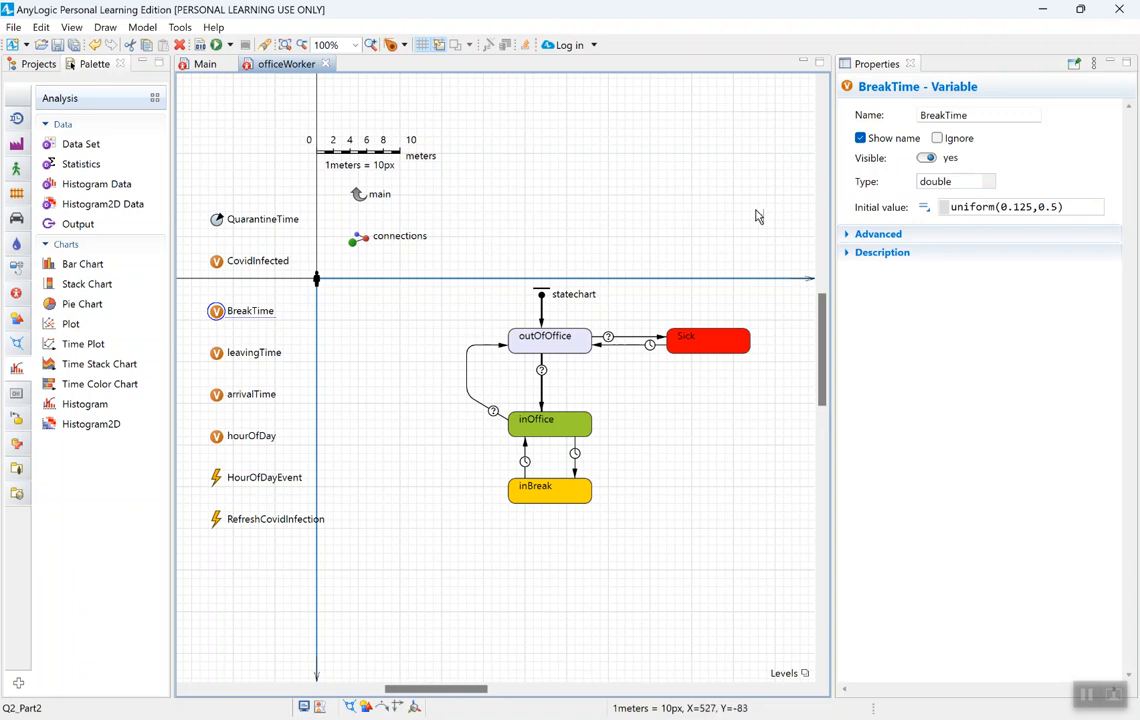
left_click(955, 210)
double_click(967, 210)
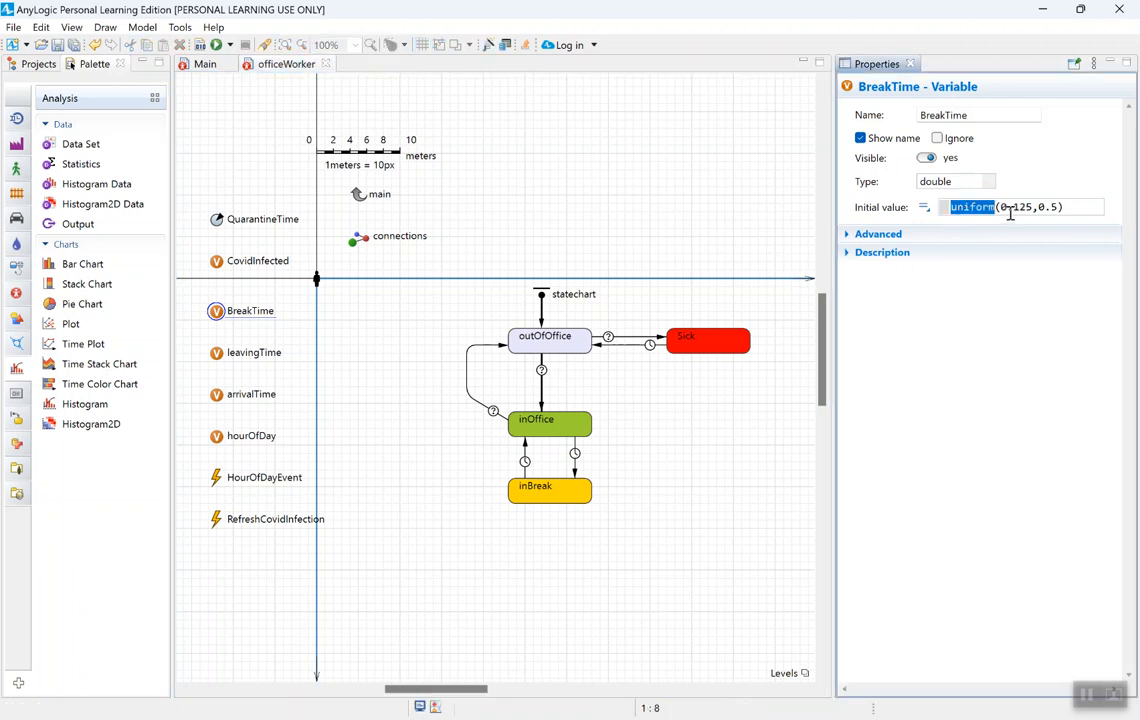
left_click_drag(1002, 210, 1030, 210)
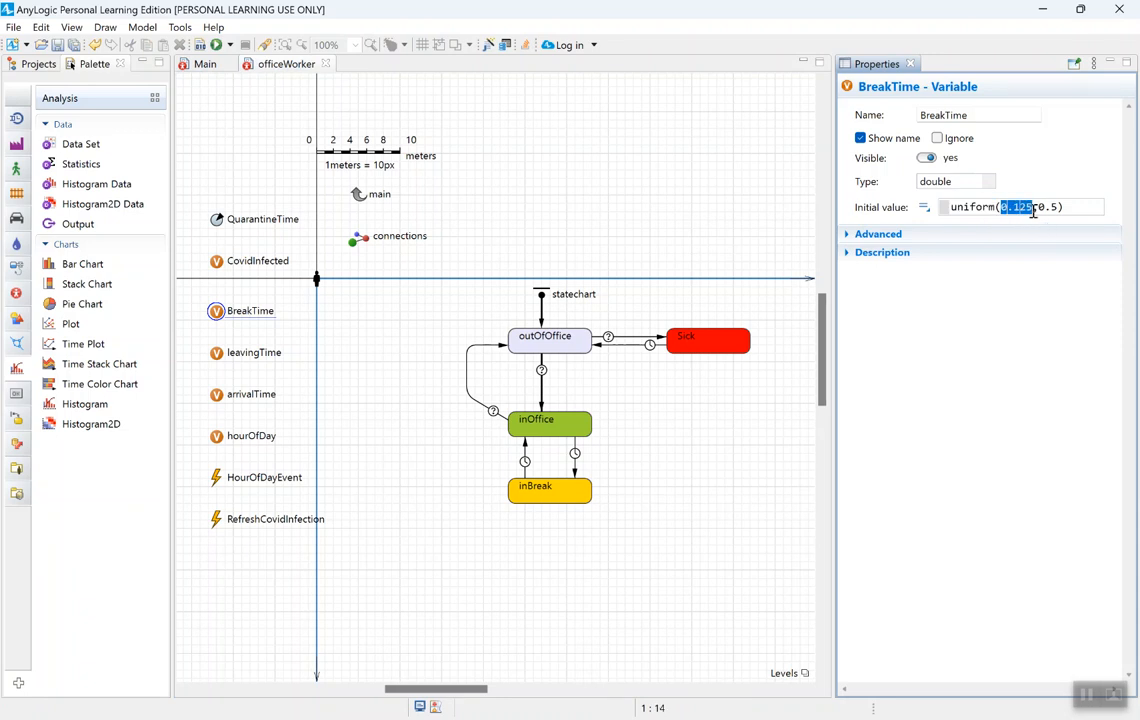
left_click(1027, 207)
double_click(1027, 207)
left_click_drag(1057, 207, 1043, 207)
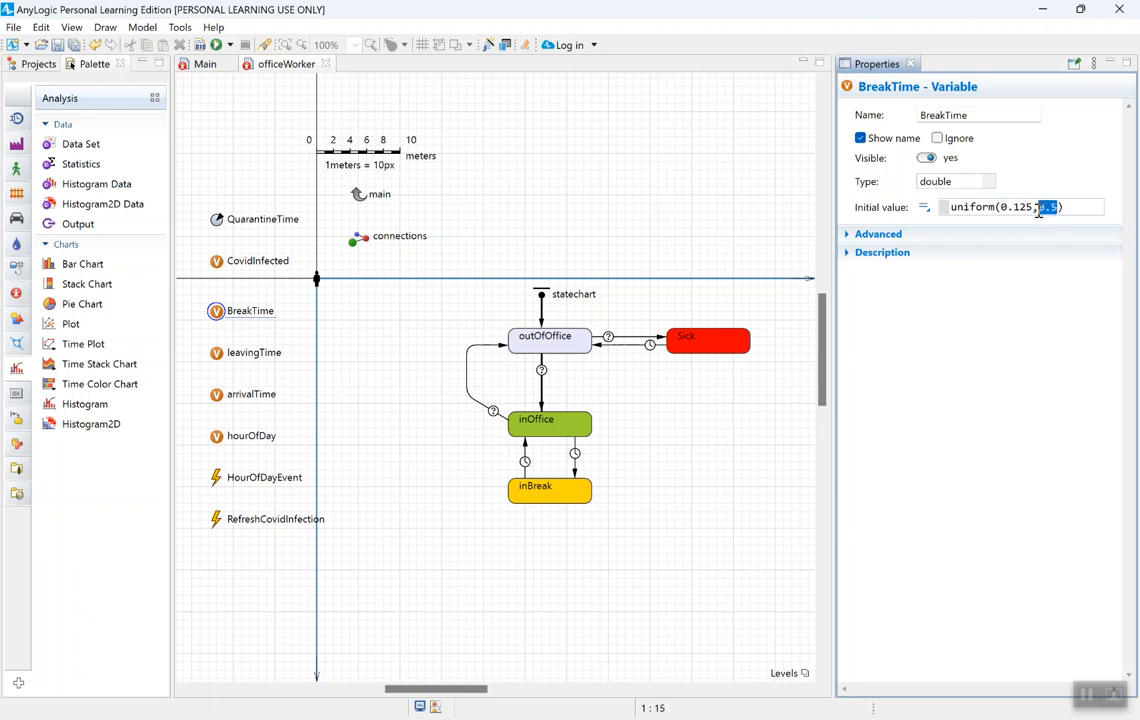
left_click(747, 236)
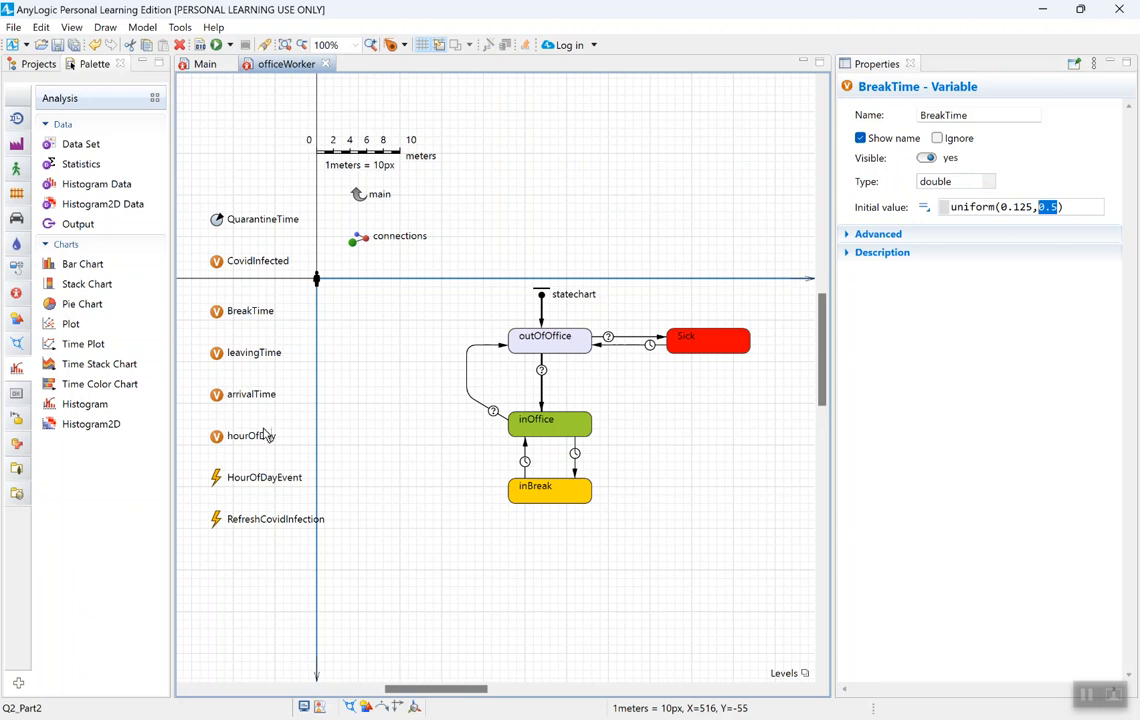
Check the QuarantineTime parameter's default value together with the Sick state it relates to
left_click_drag(177, 185, 290, 215)
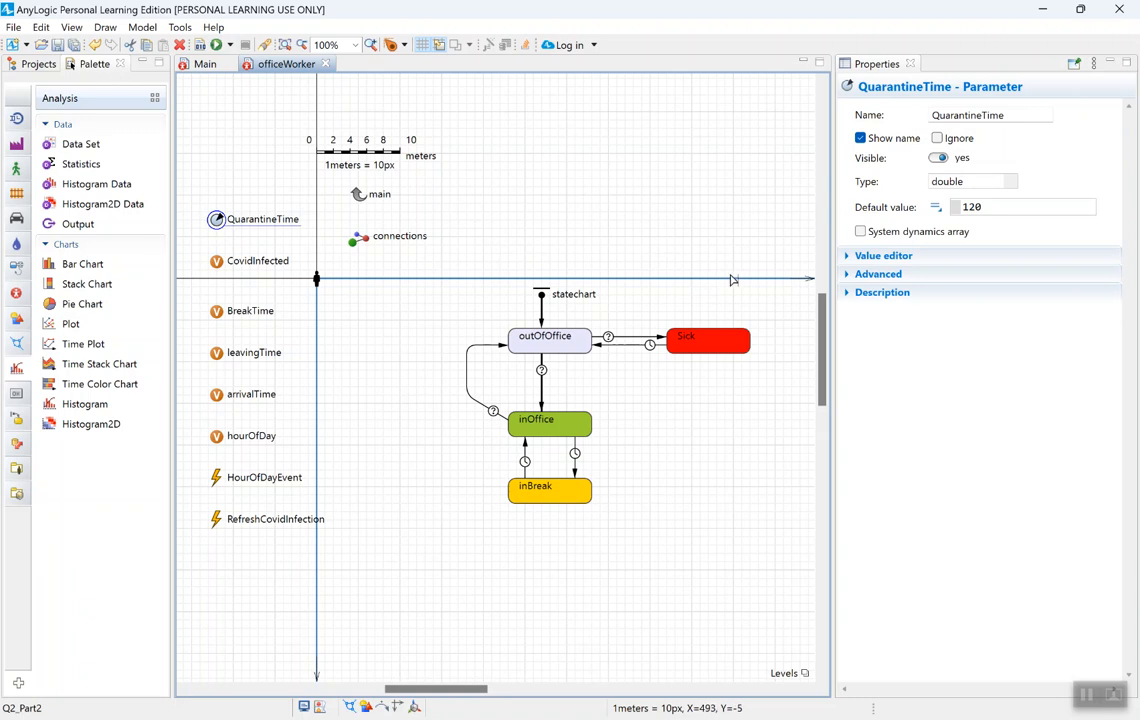
left_click(714, 358)
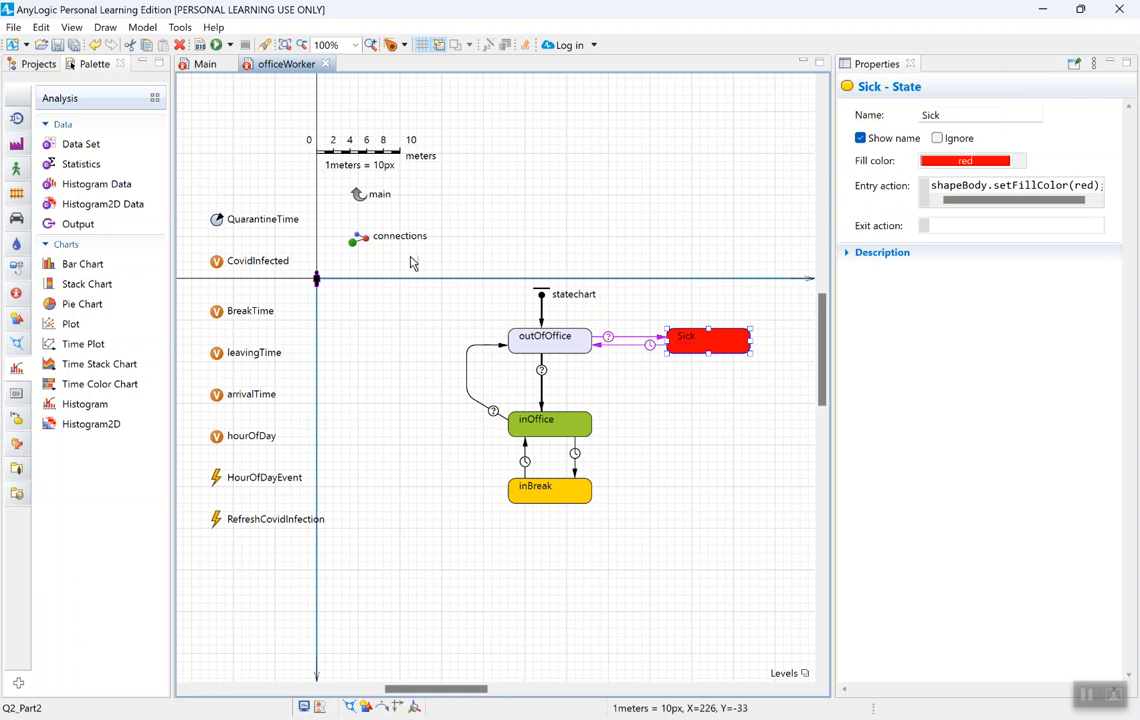
left_click(224, 219)
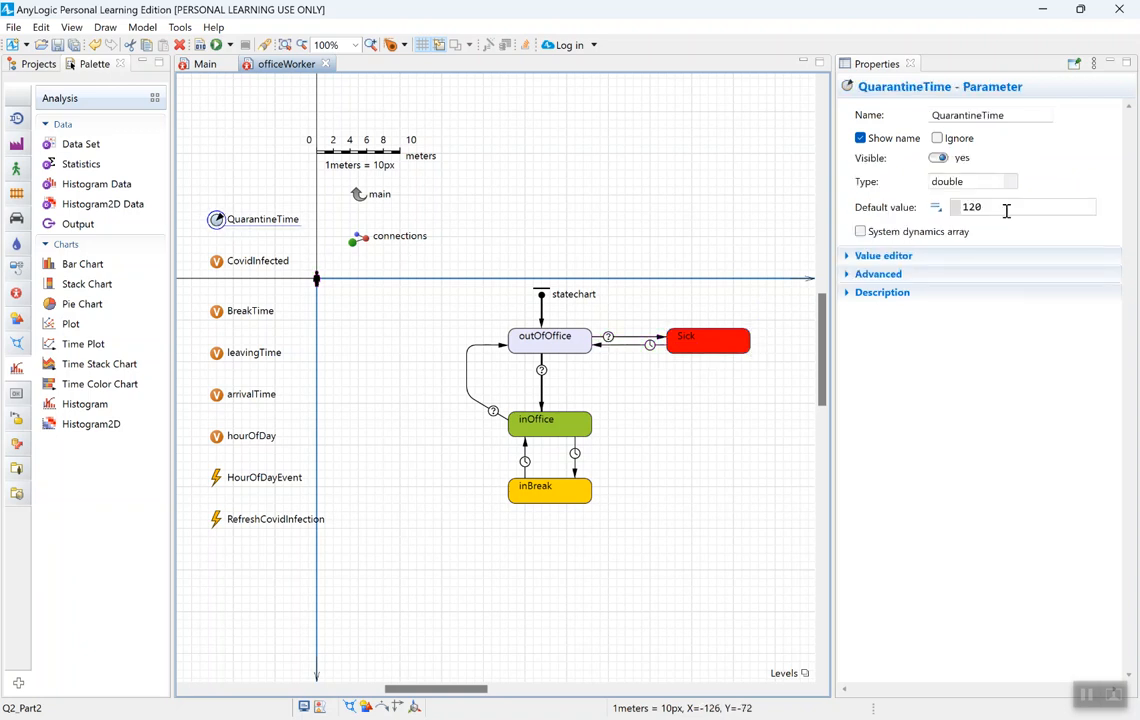
left_click(980, 207)
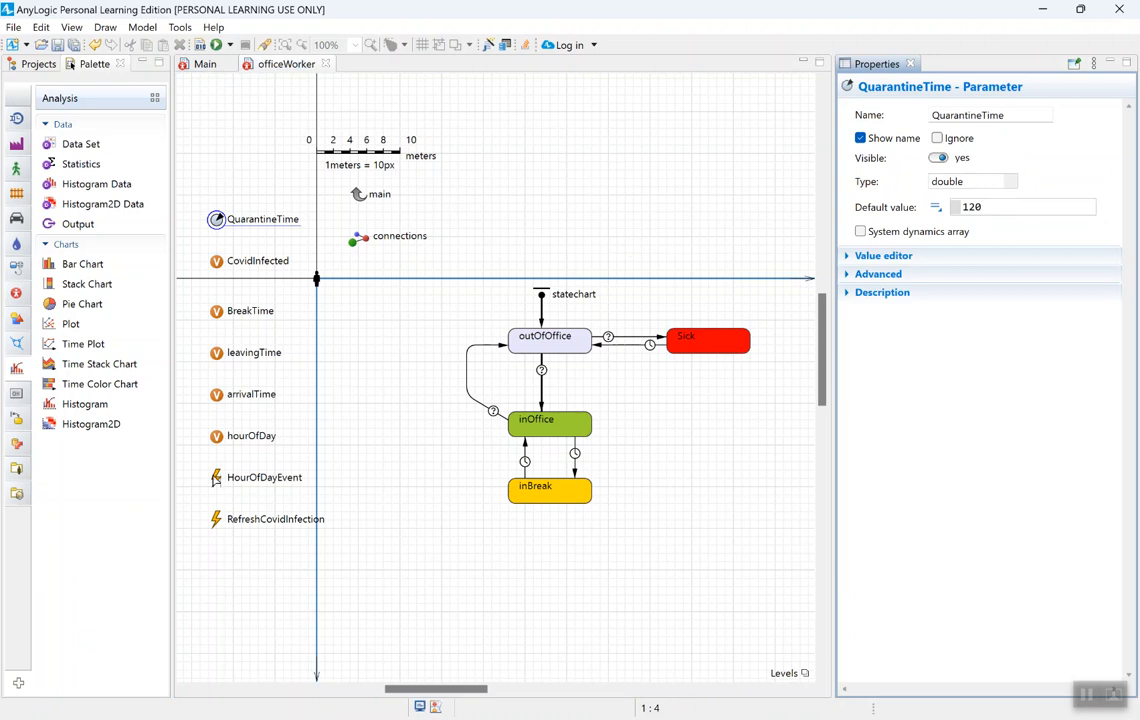
Review the HourOfDayEvent trigger, rate and action along with the hourOfDay variable it updates
left_click_drag(192, 538, 350, 468)
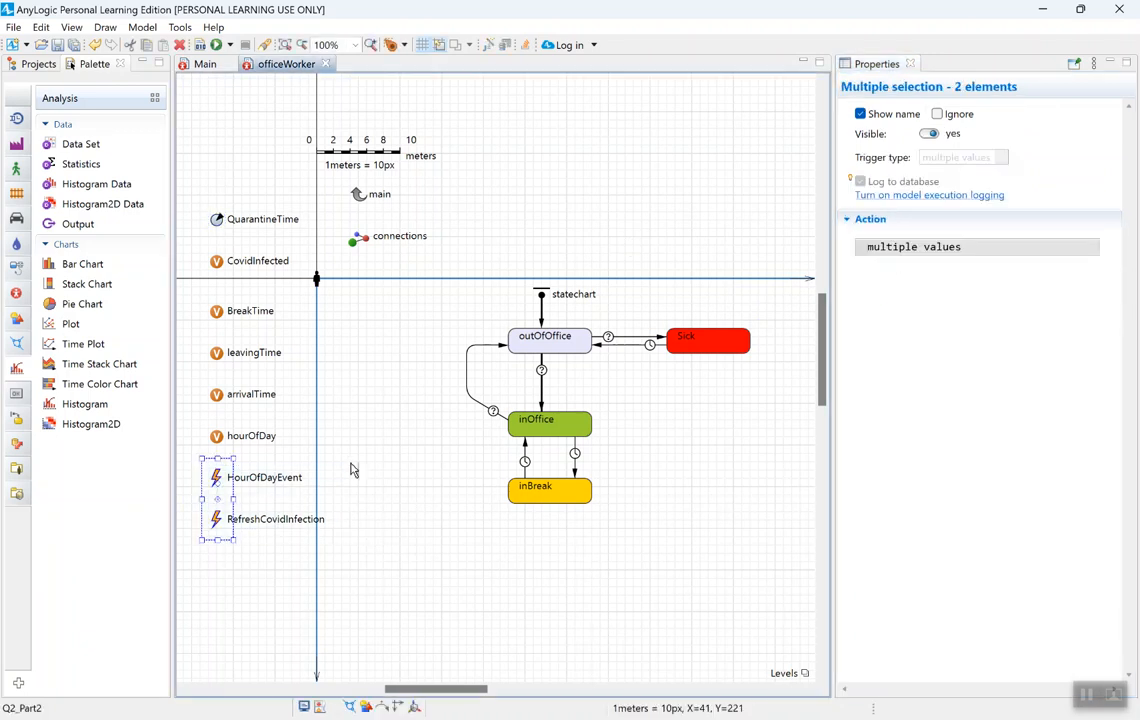
left_click(222, 458)
left_click(217, 437)
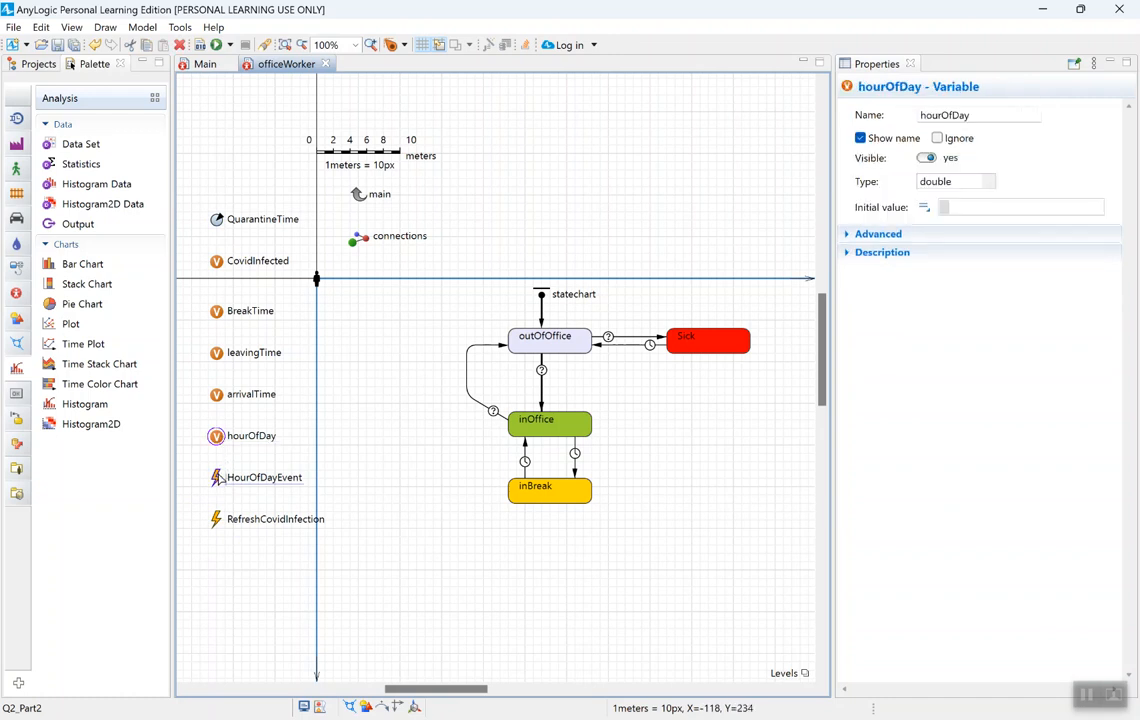
left_click(218, 478)
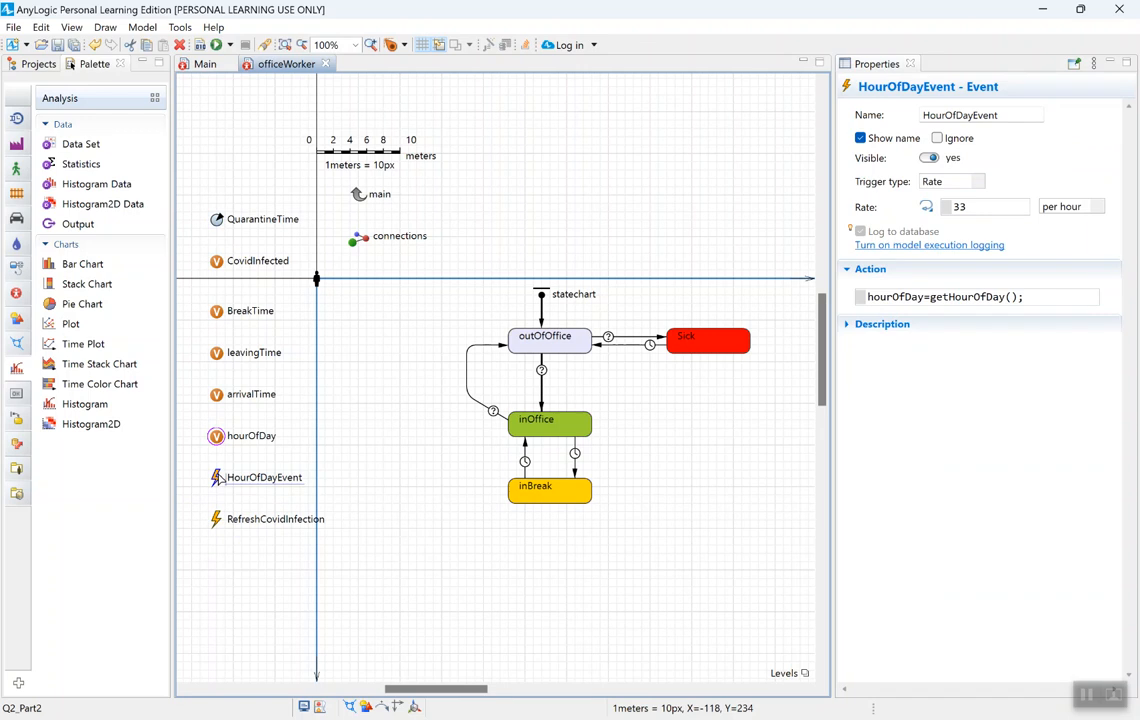
left_click(217, 437)
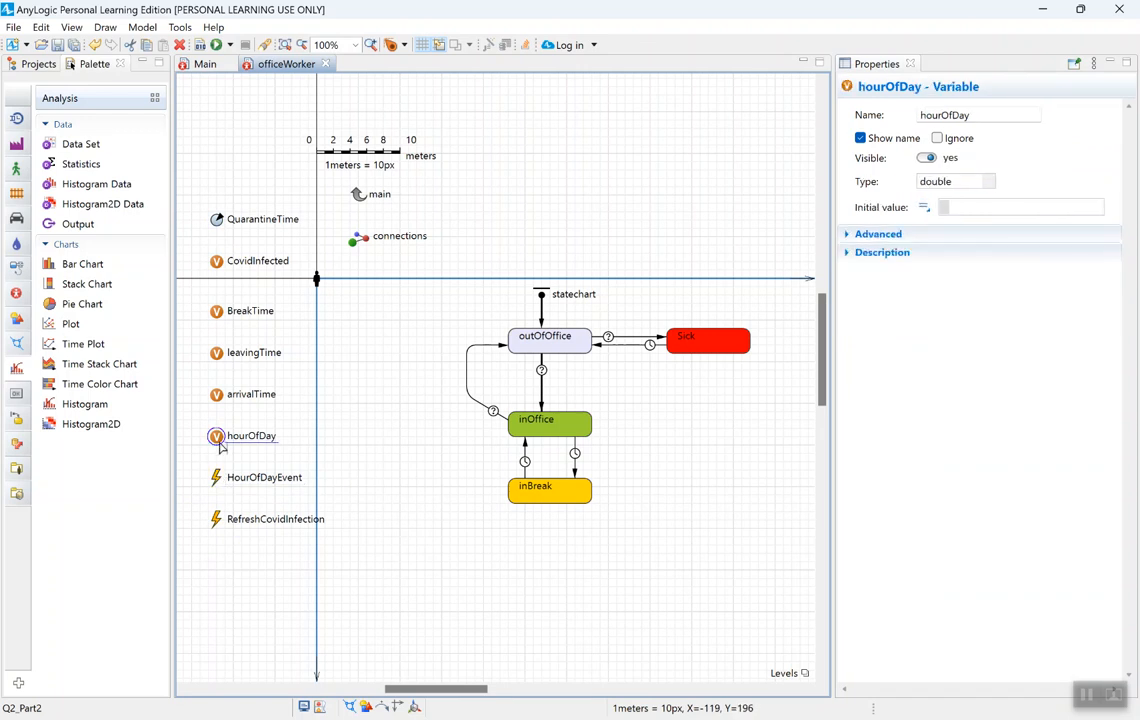
Examine the RefreshCovidInfection event's timing and action expression, and the CovidInfected variable it sets
left_click(215, 521)
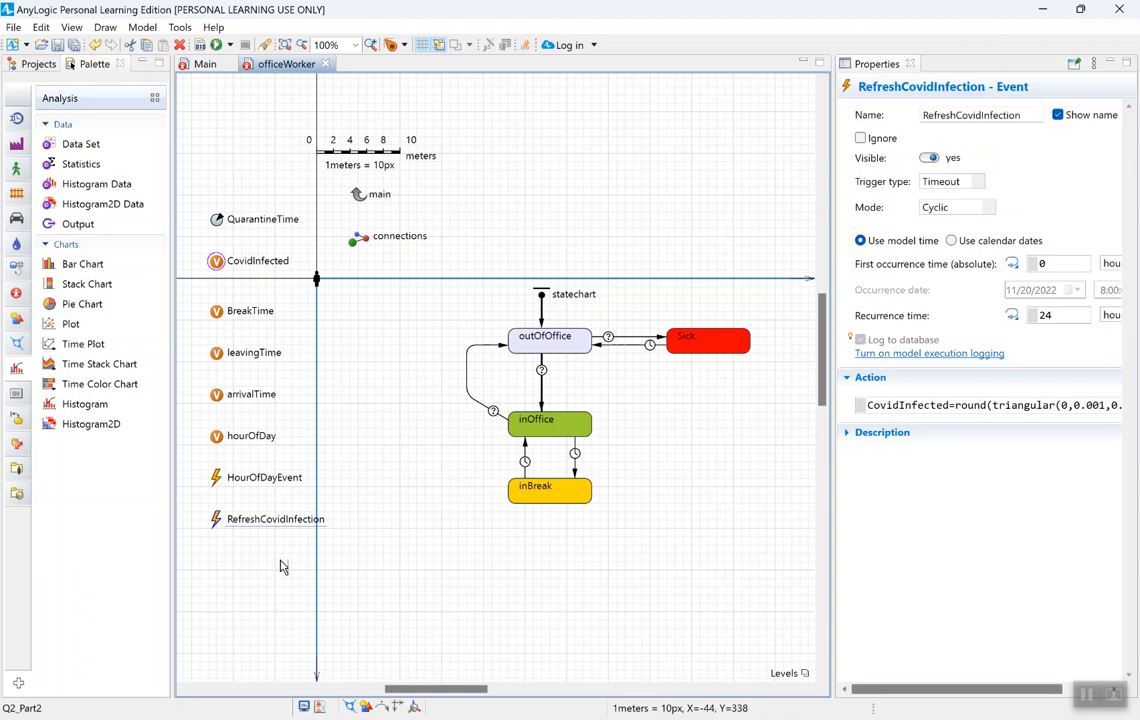
left_click(217, 263)
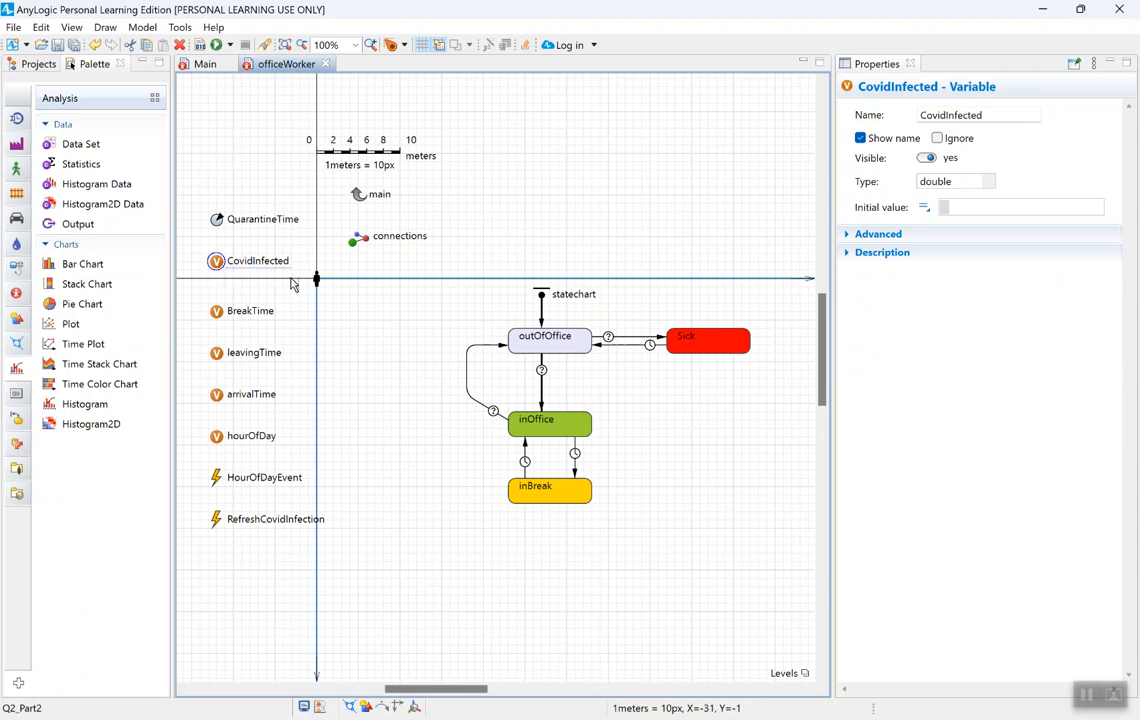
left_click(218, 519)
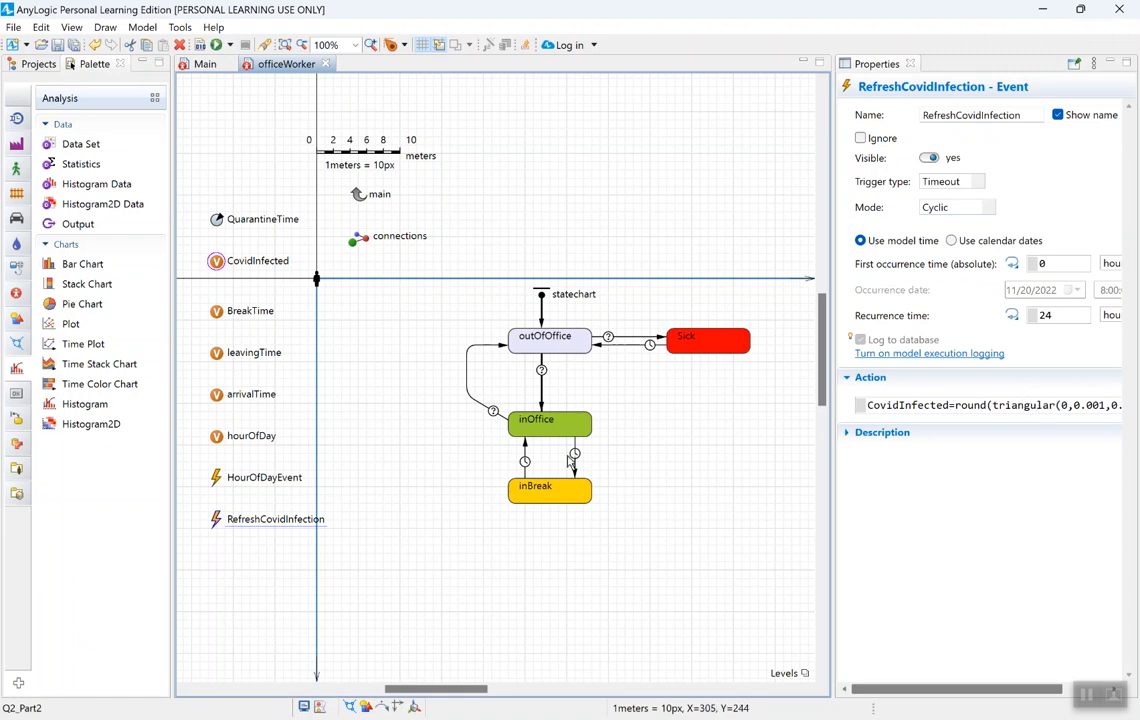
left_click(1062, 405)
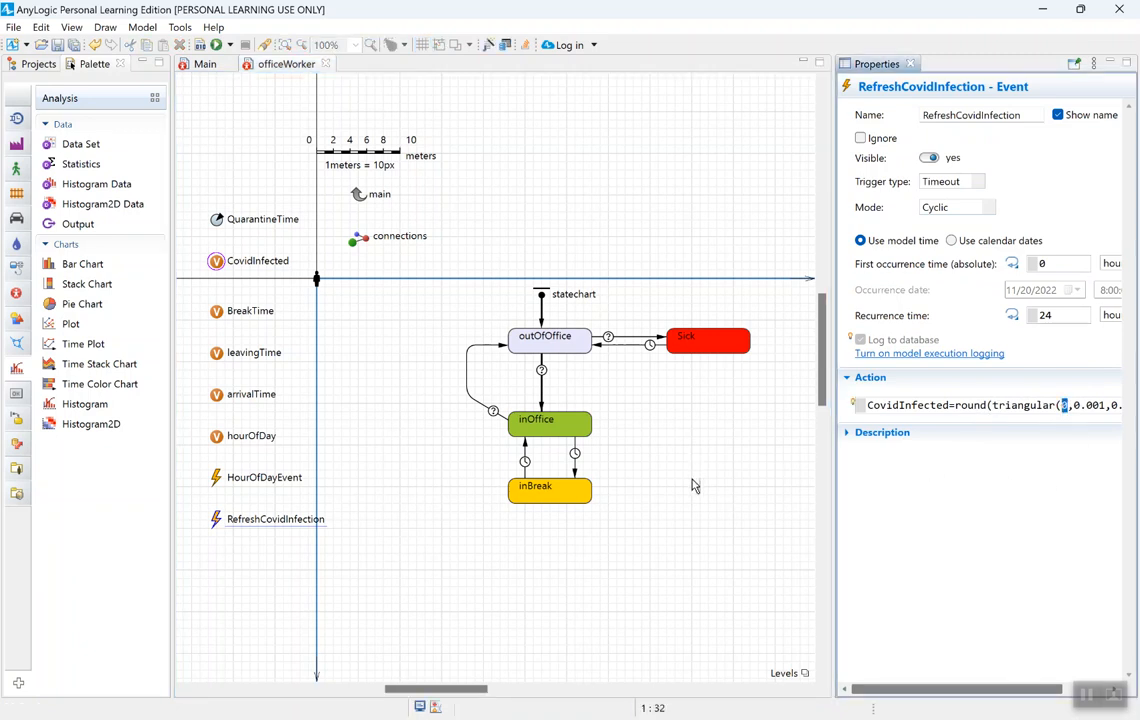
left_click(461, 451)
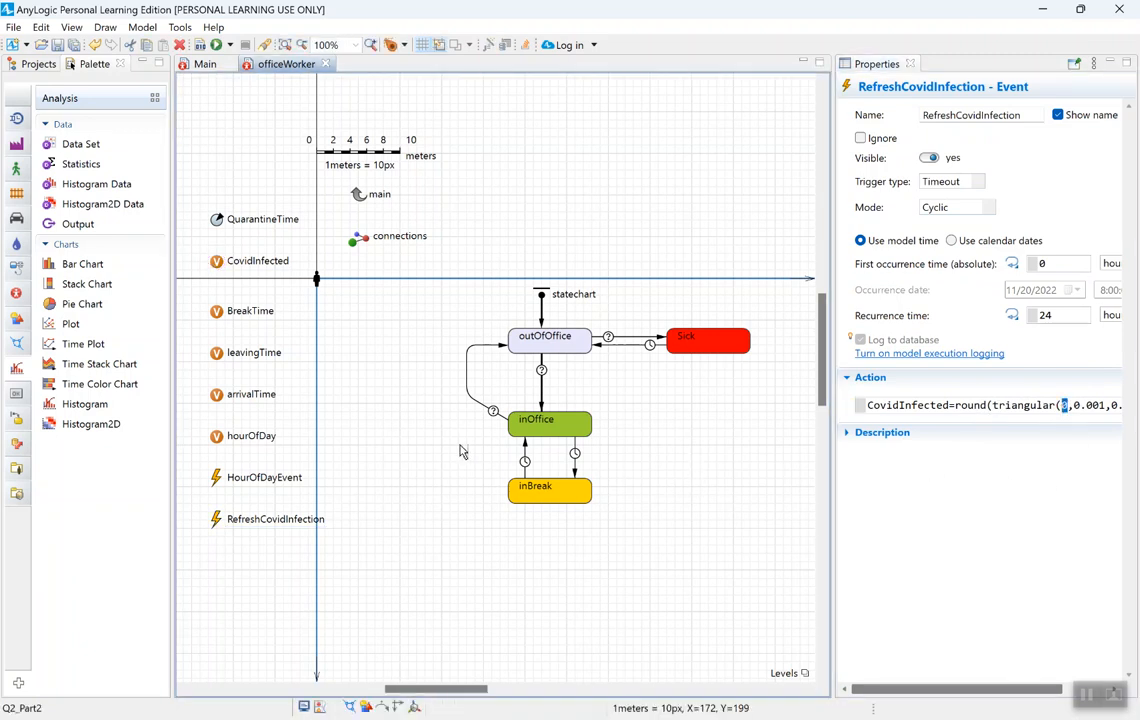
Examine the CovidInfected variable, the linked outOfOffice, inOffice and inBreak states, and the Sick state's fill colour and entry action
left_click(476, 449)
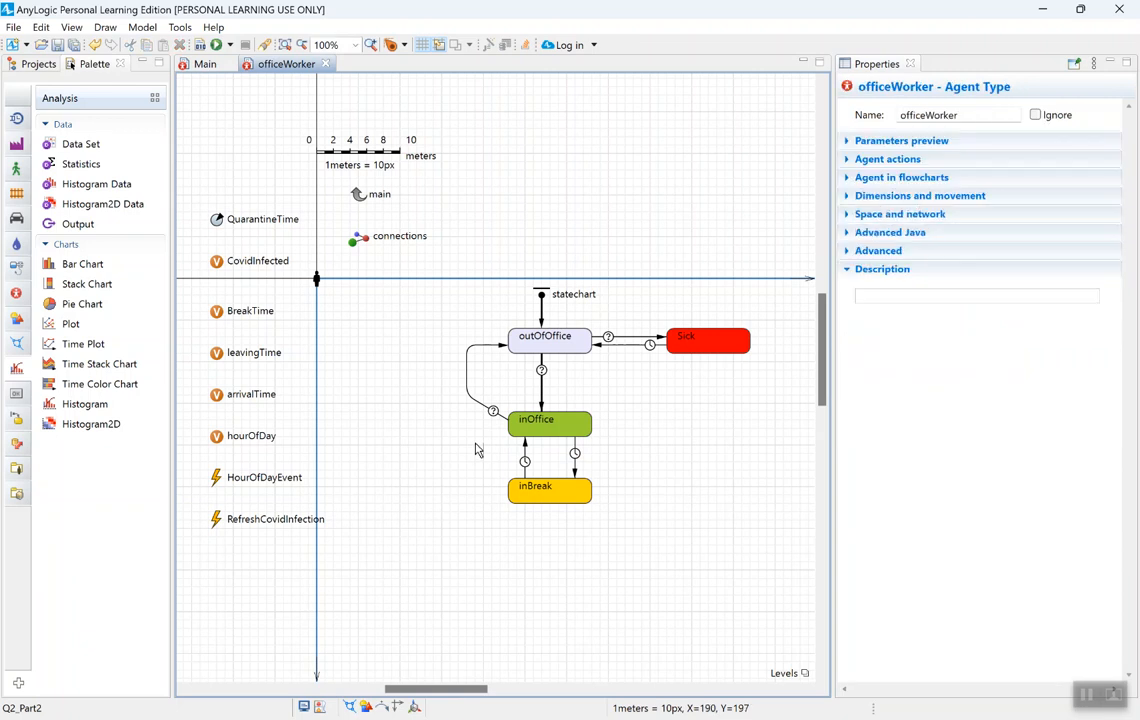
left_click(217, 263)
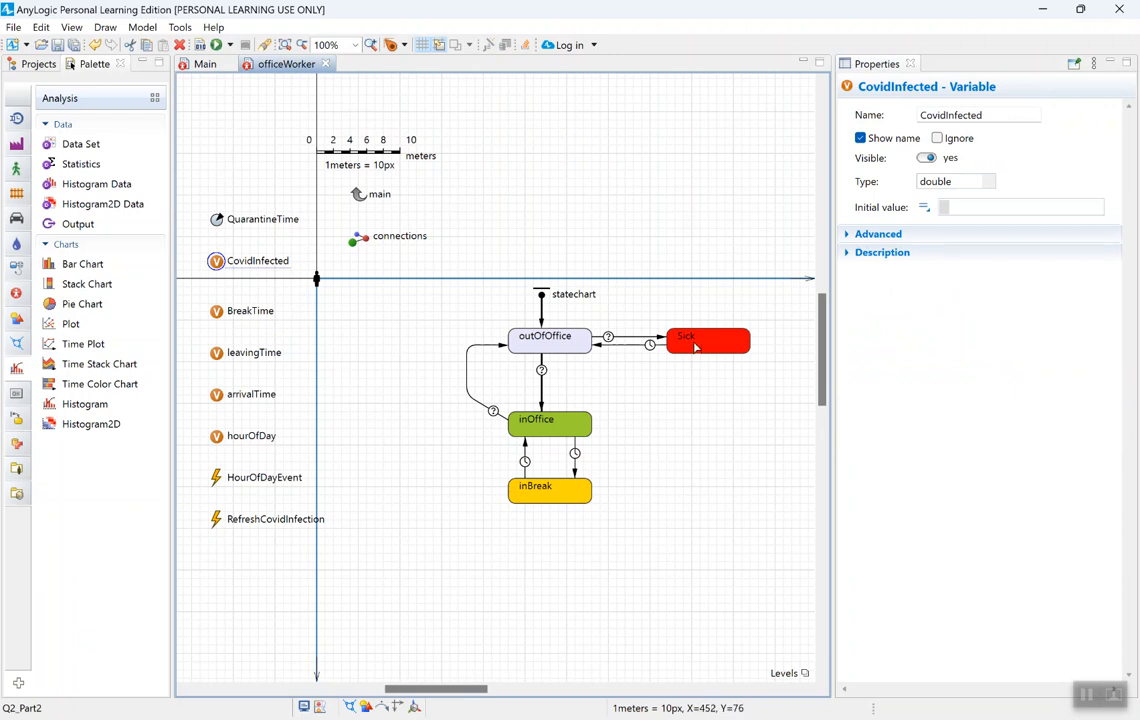
left_click_drag(431, 313, 632, 524)
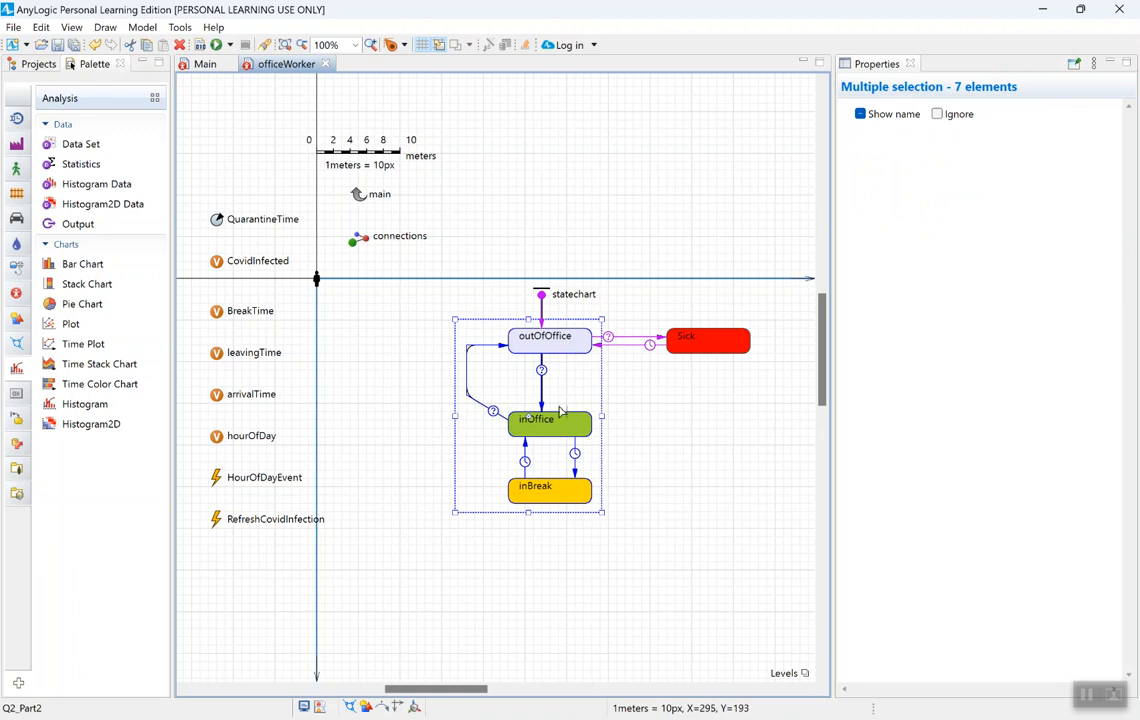
left_click(648, 445)
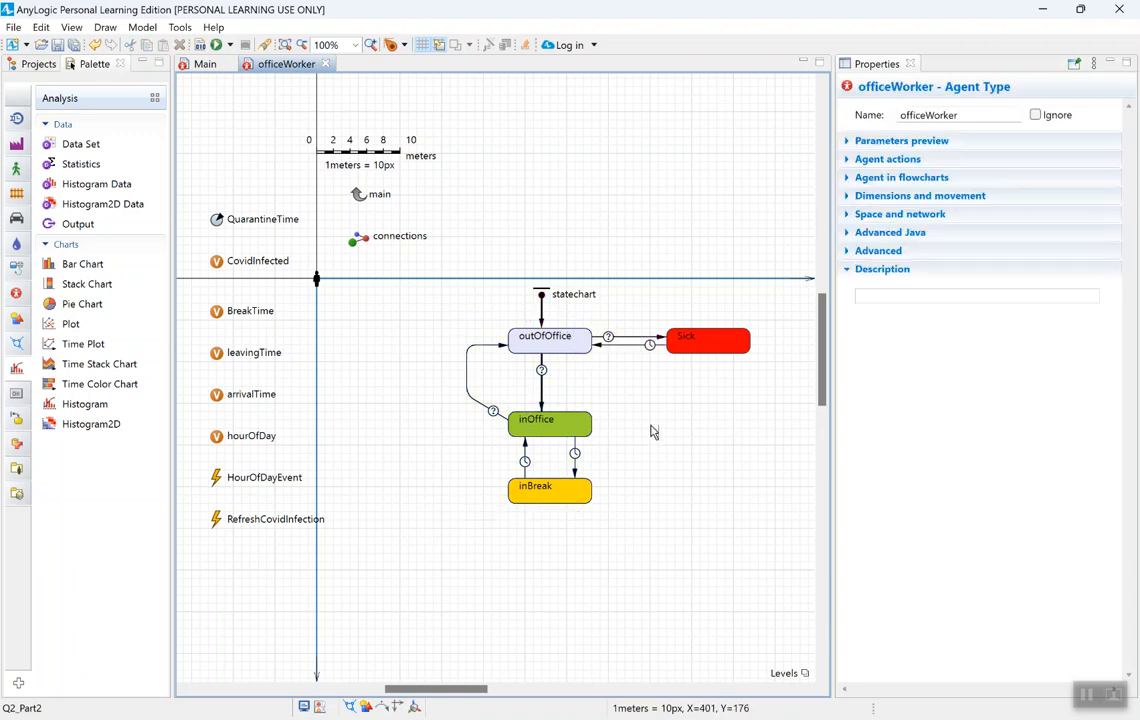
left_click(724, 349)
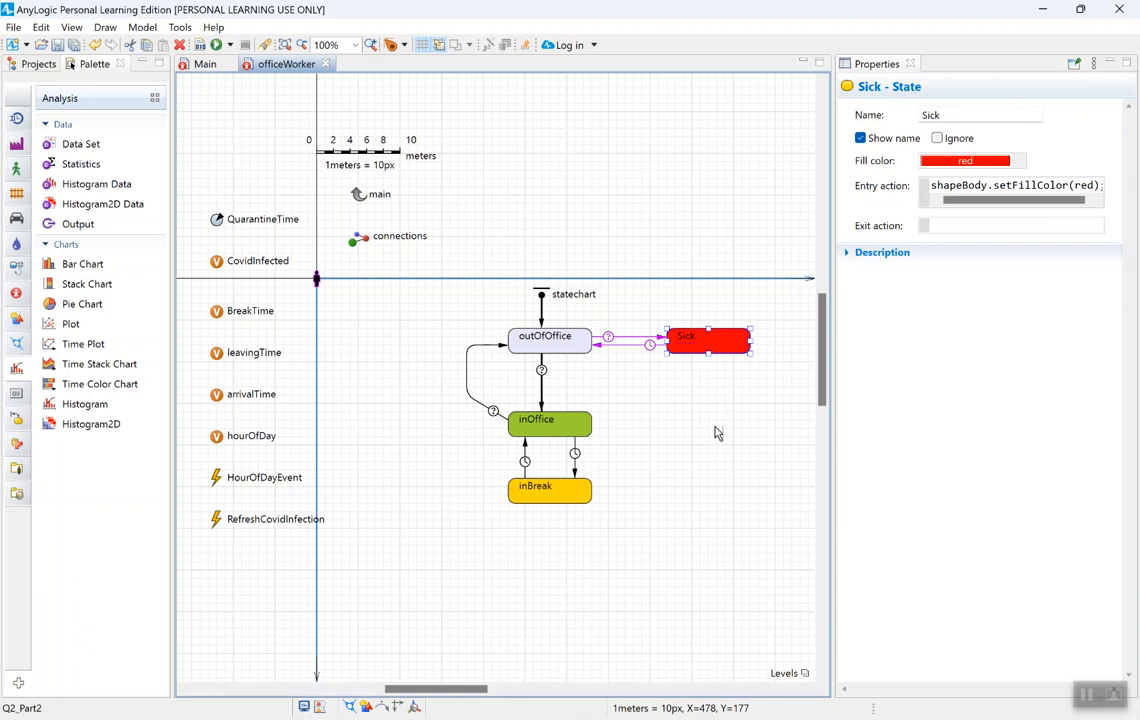
Run the Office_Model simulation, pause it early, and display it full screen with model time and run statistics shown
left_click(217, 46)
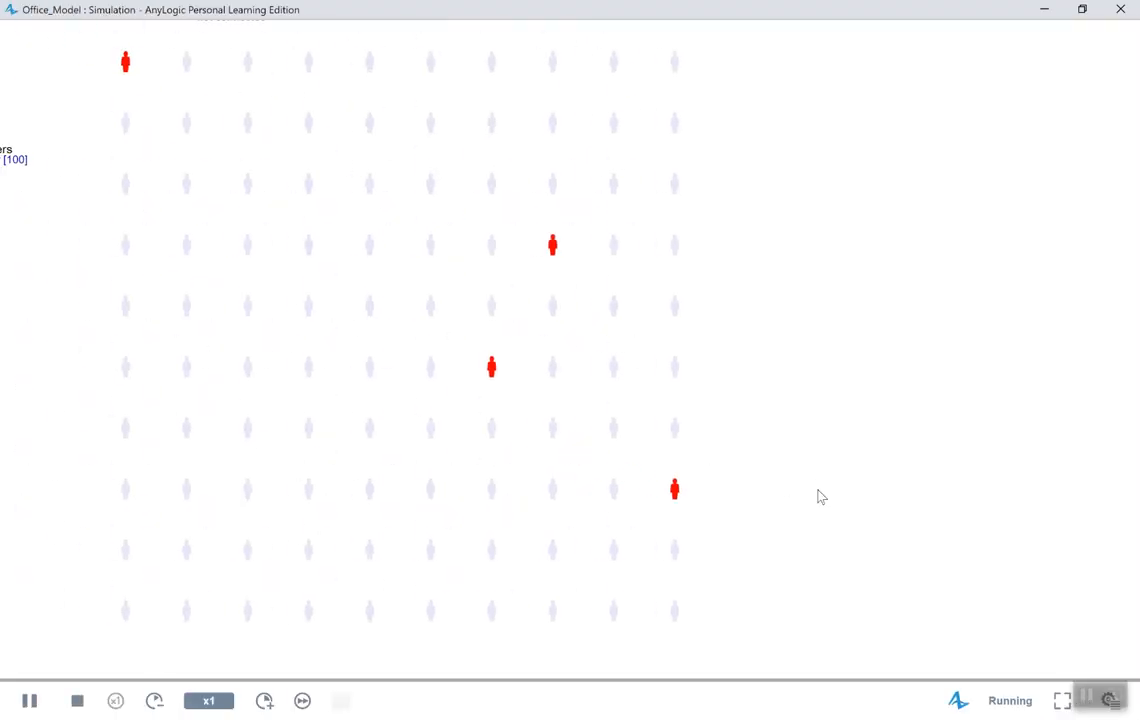
left_click(30, 701)
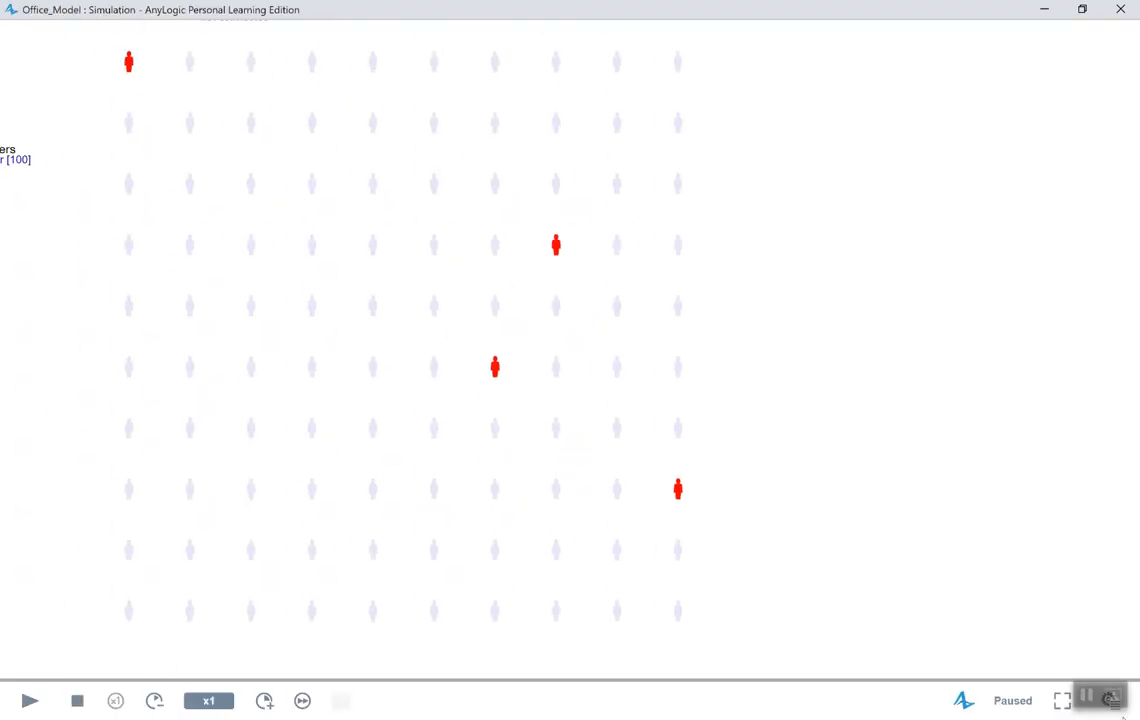
left_click(1062, 701)
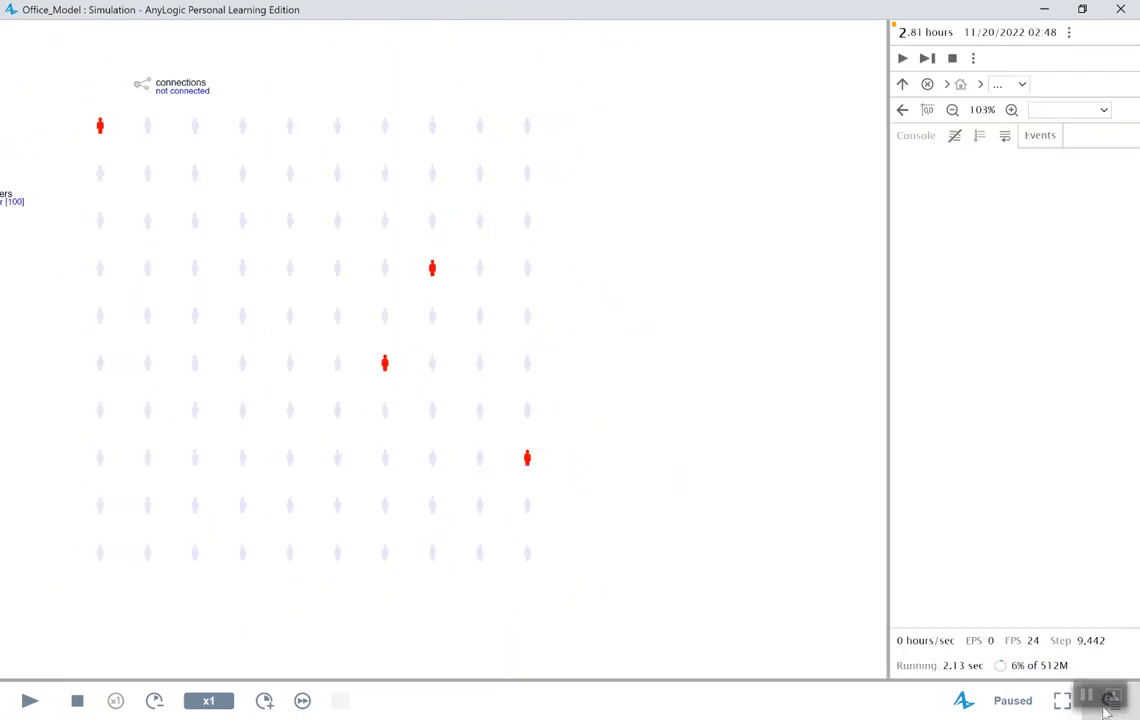
left_click(1062, 701)
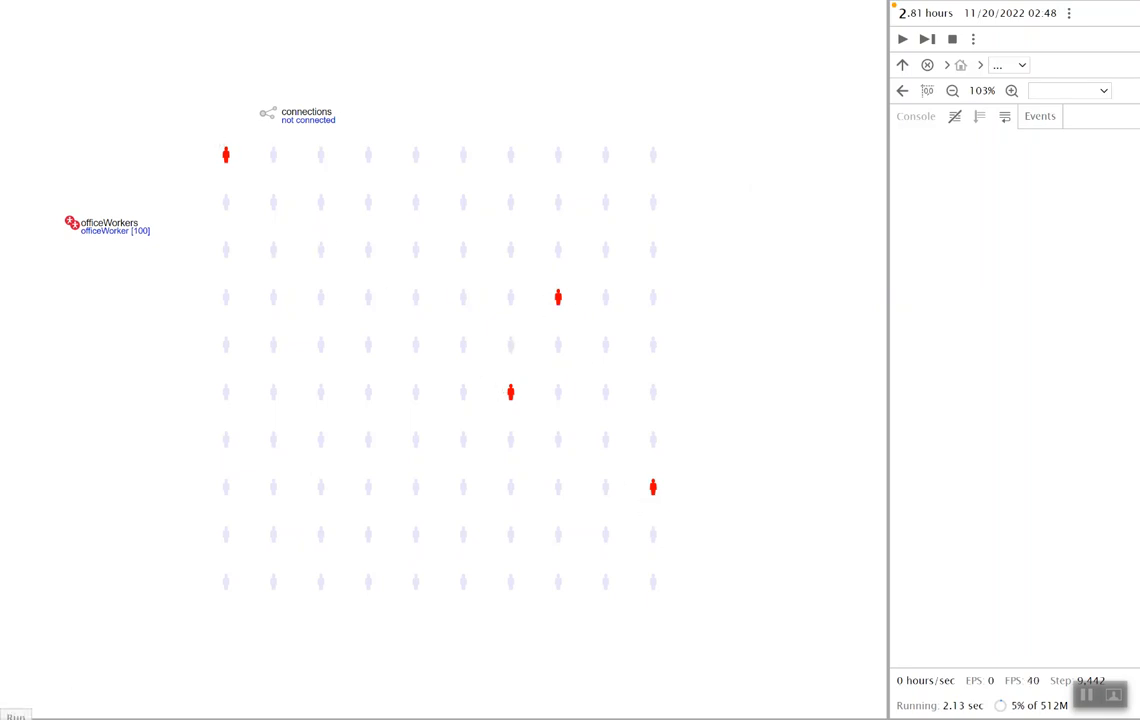
Advance the simulation through the morning, pausing at about 8.4, 11 and 11.7 hours to examine the workers' state colours
left_click(15, 718)
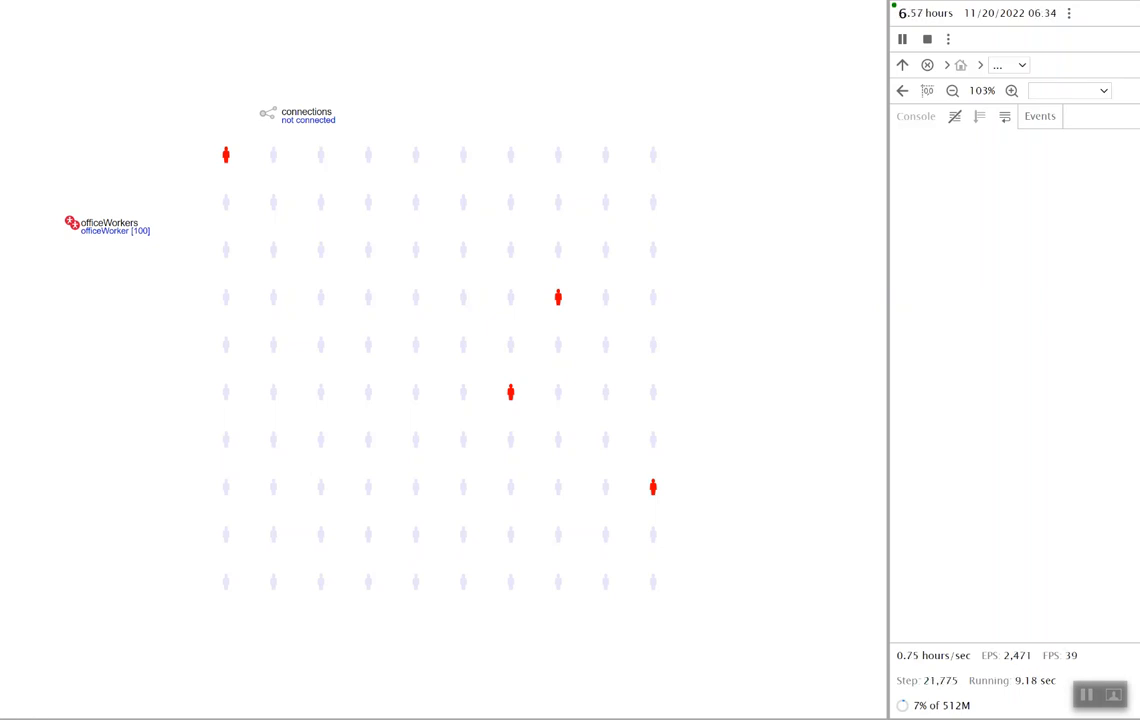
left_click(24, 718)
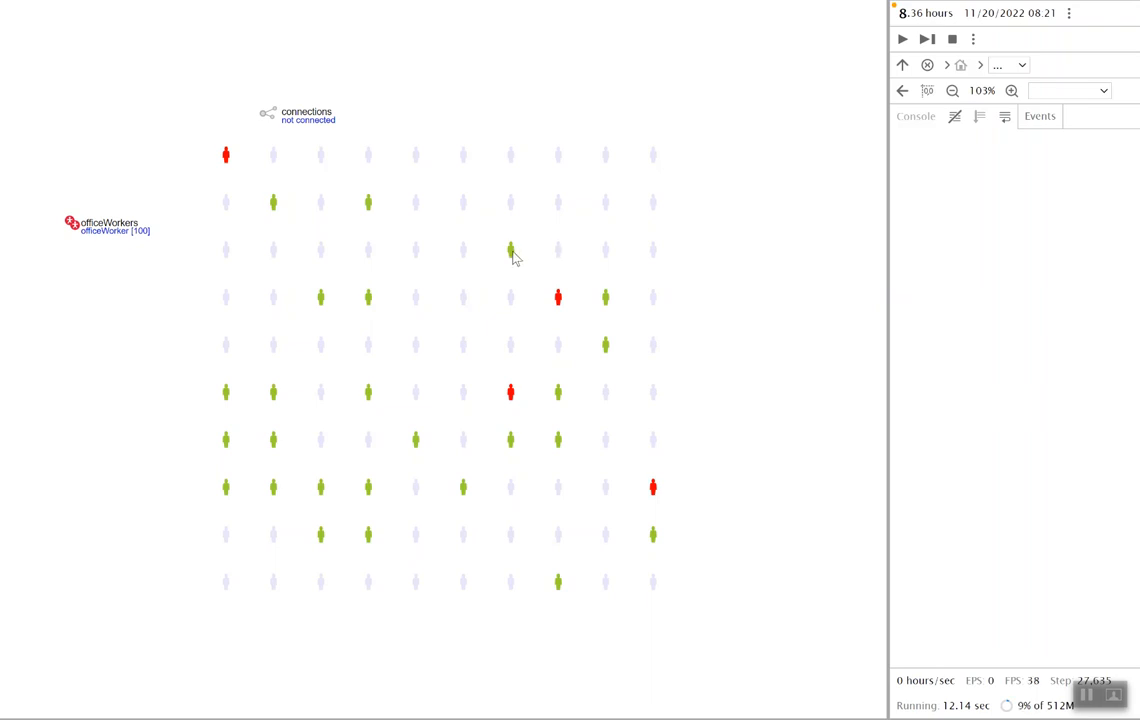
left_click(20, 716)
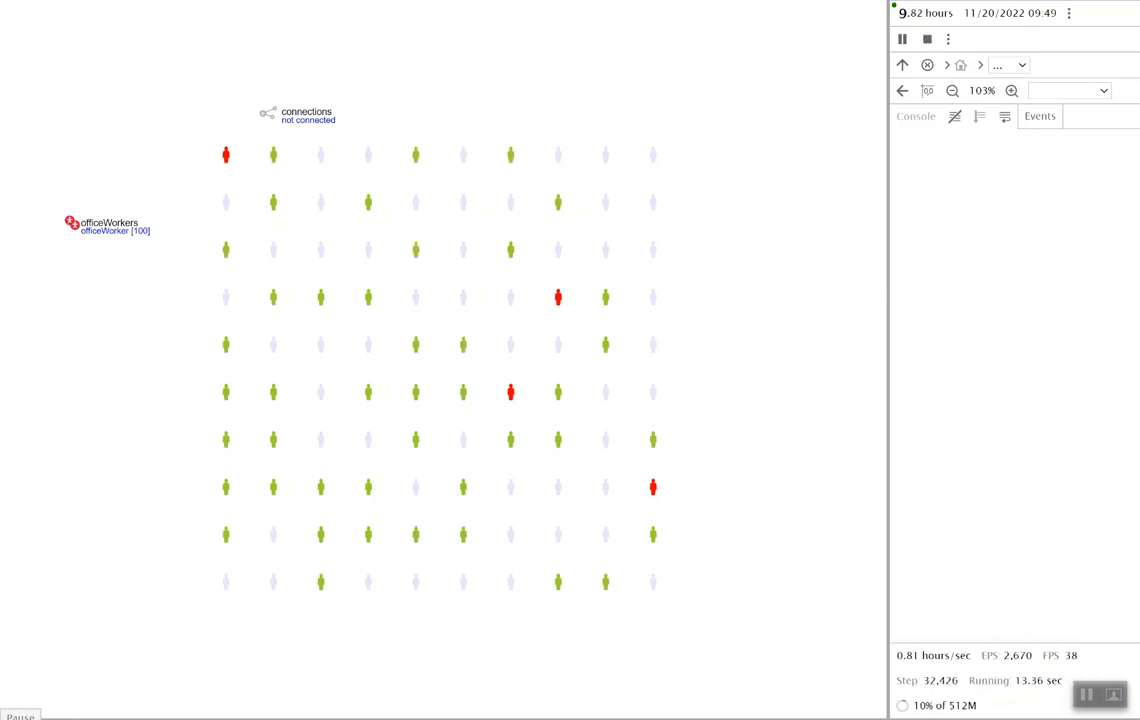
left_click(20, 716)
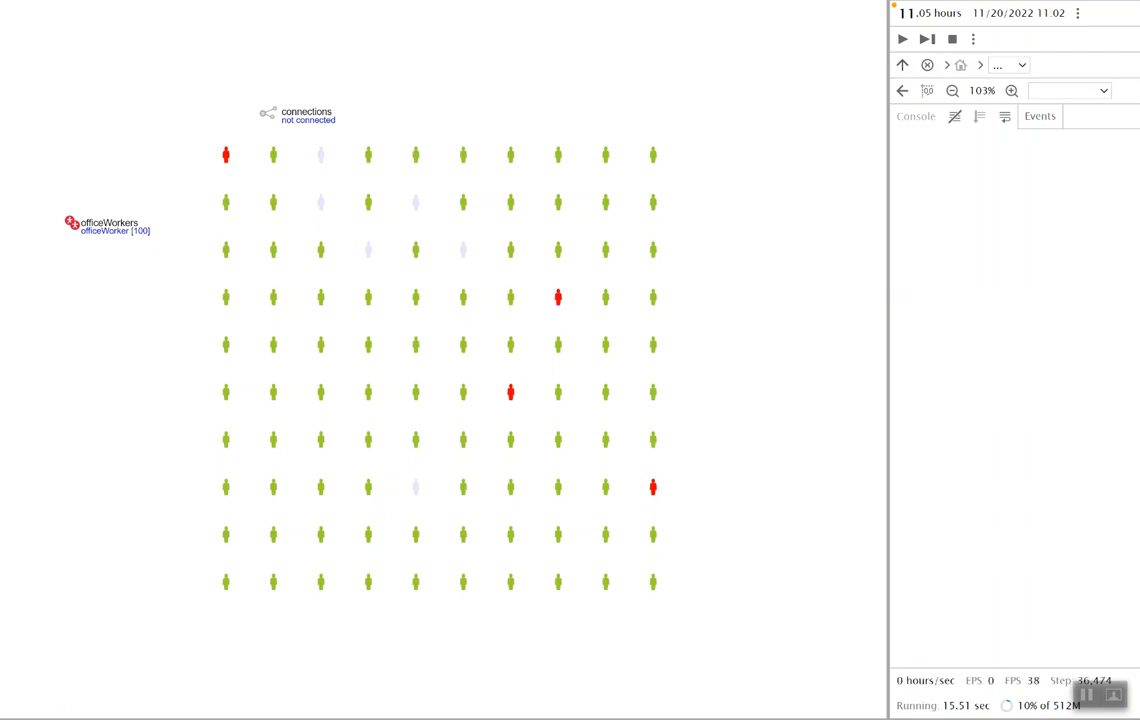
left_click(20, 716)
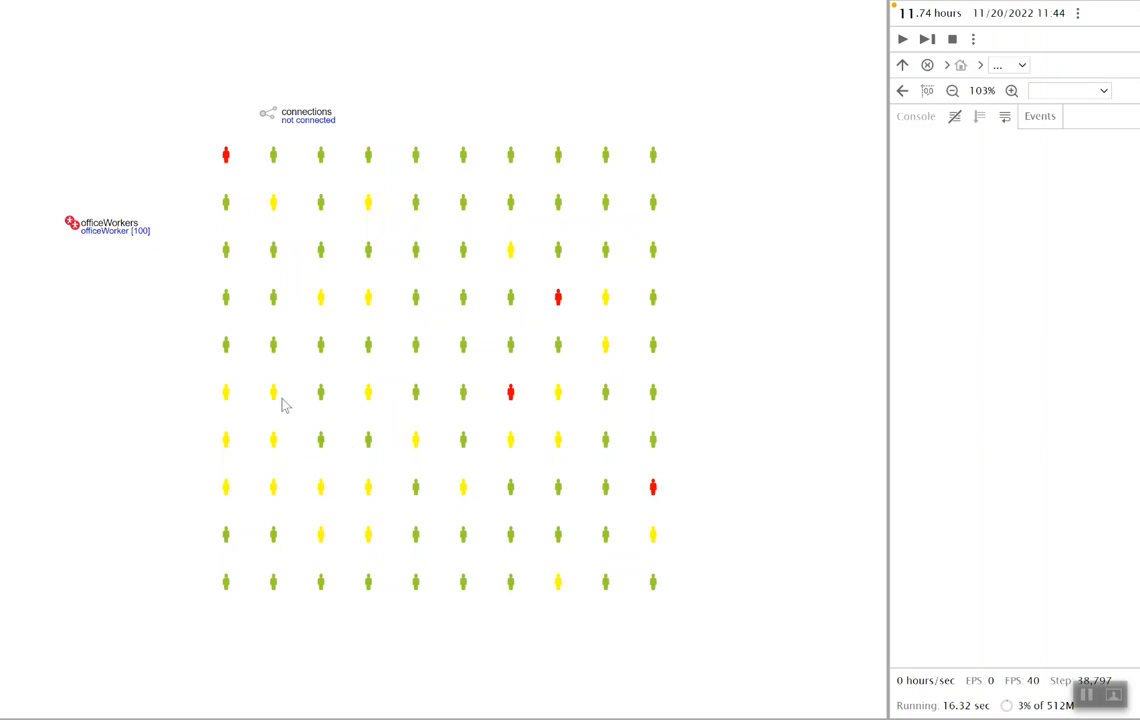
Continue the simulation past the break, pausing at about 17.3, 19.8 and 24.2 hours to examine departures and new infections
left_click_drag(114, 422, 267, 418)
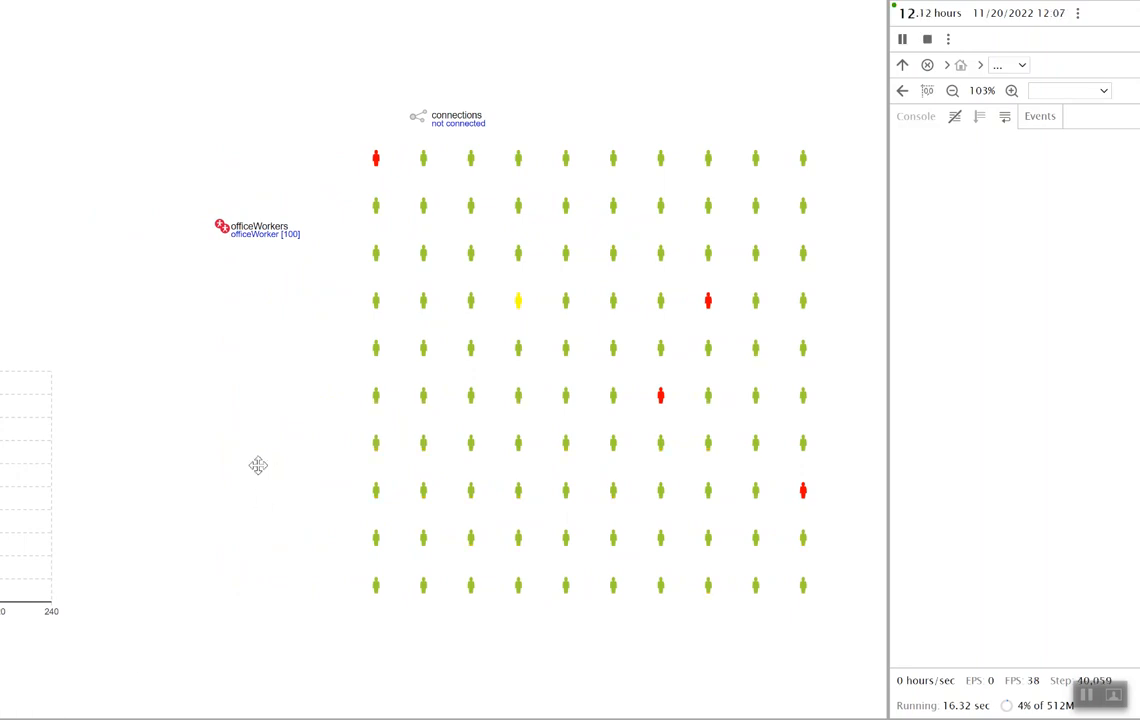
left_click_drag(257, 466, 196, 466)
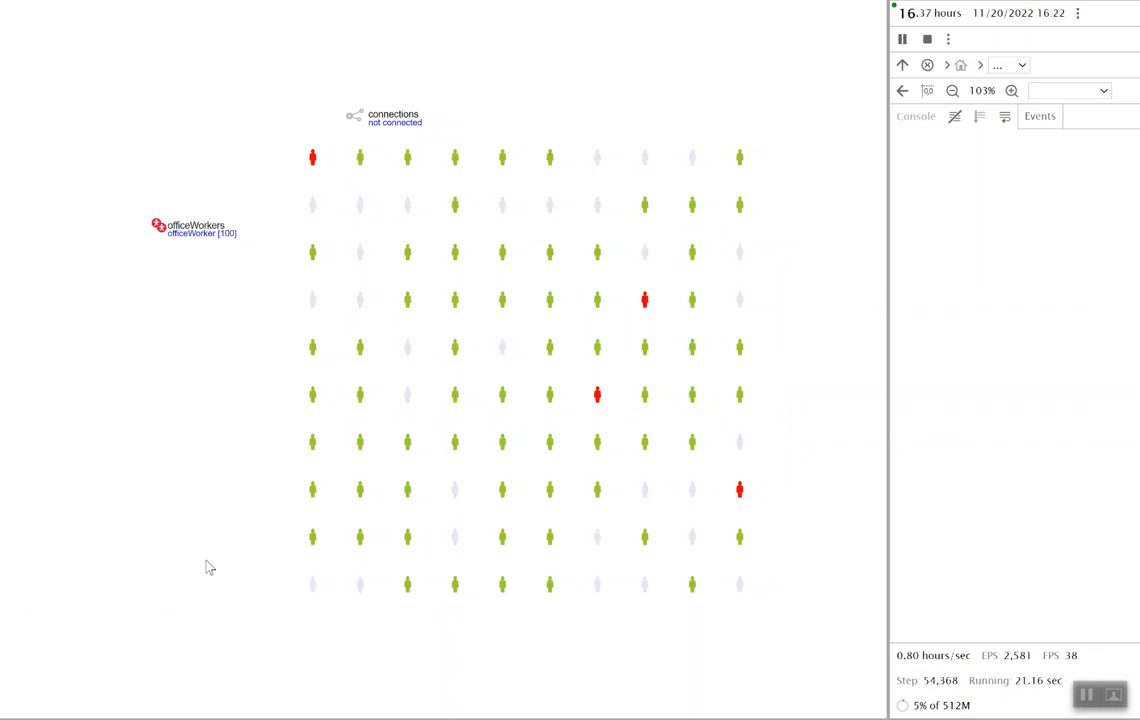
key("space")
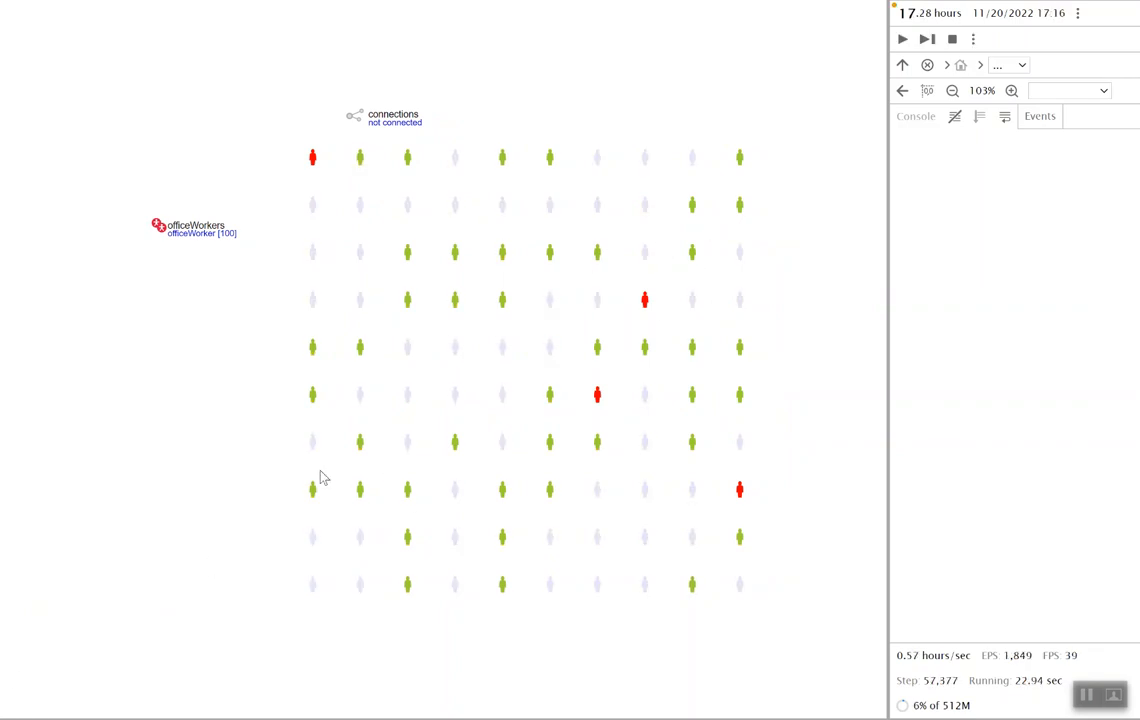
key("space")
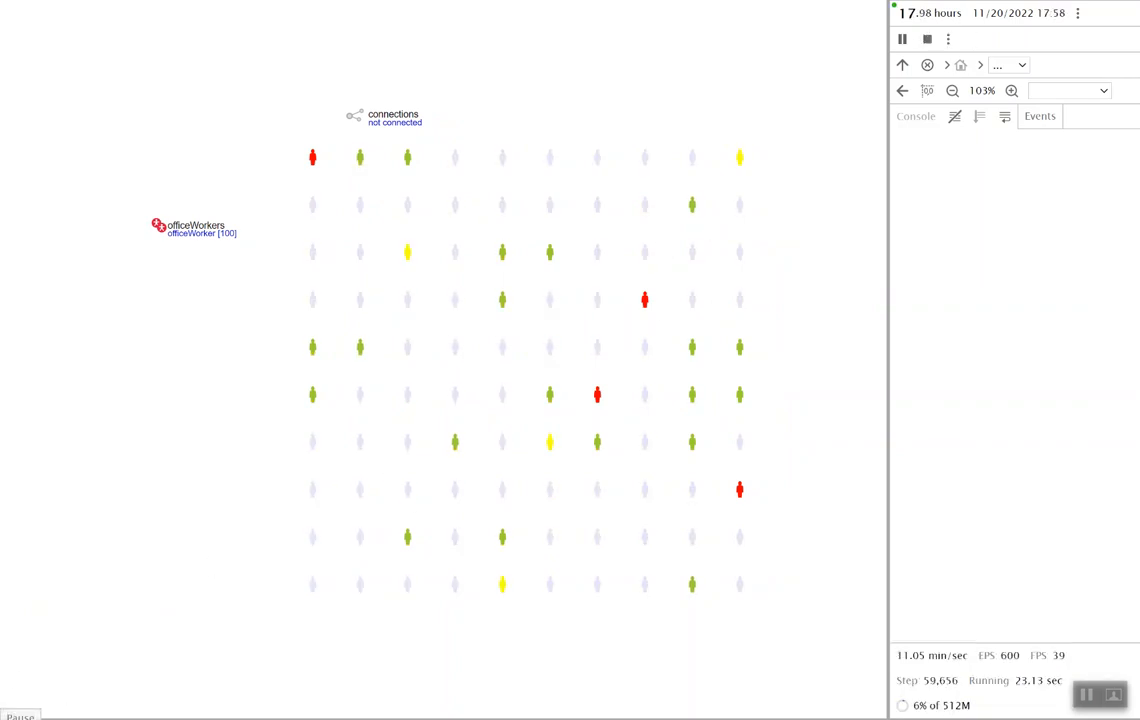
key("space")
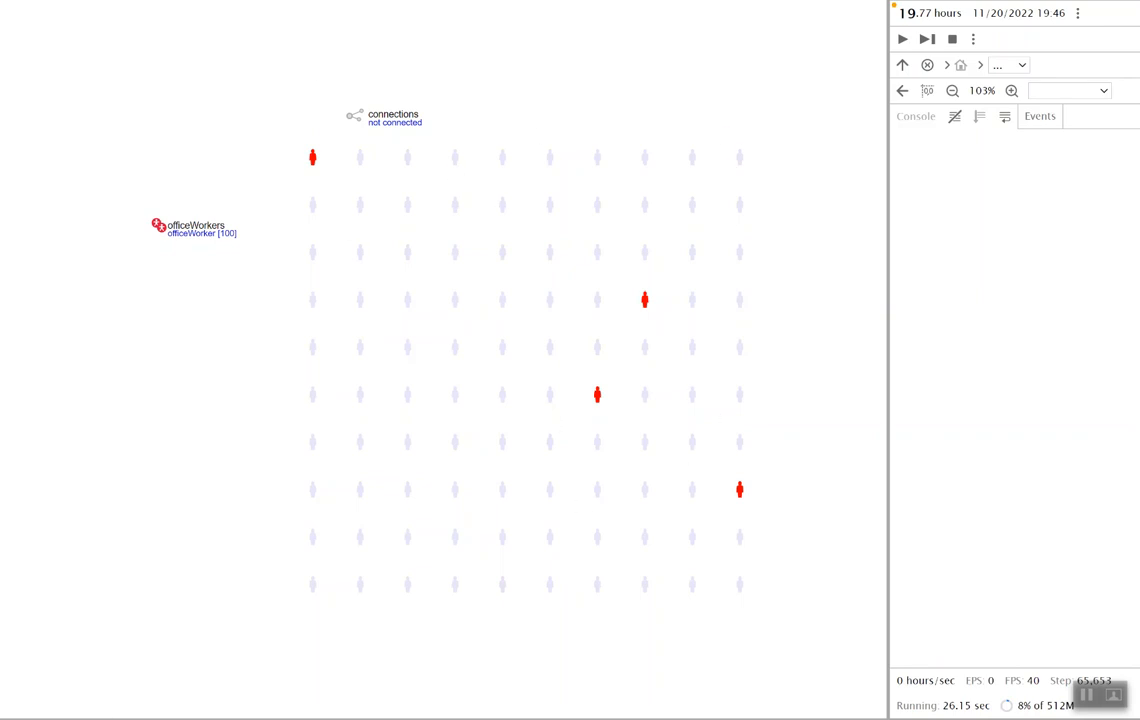
key("space")
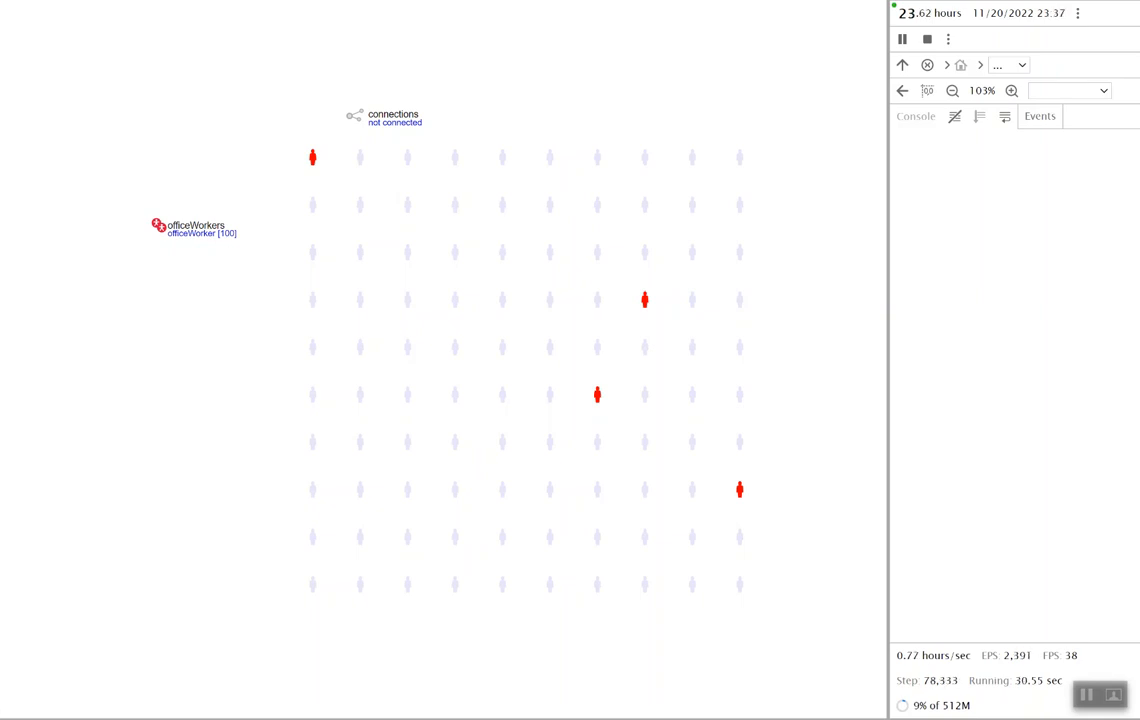
key("space")
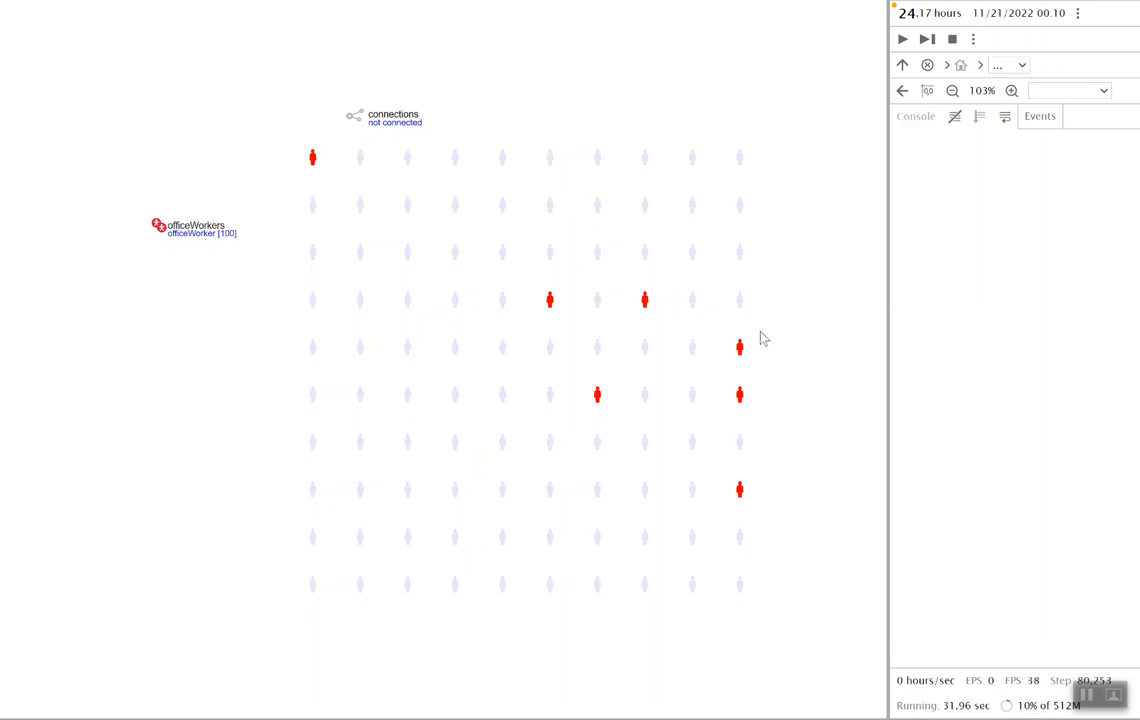
Resume the simulation at a faster speed and examine the stacked chart of officeIn, BreakIn, Sick and outOfOffice workers
left_click(15, 717)
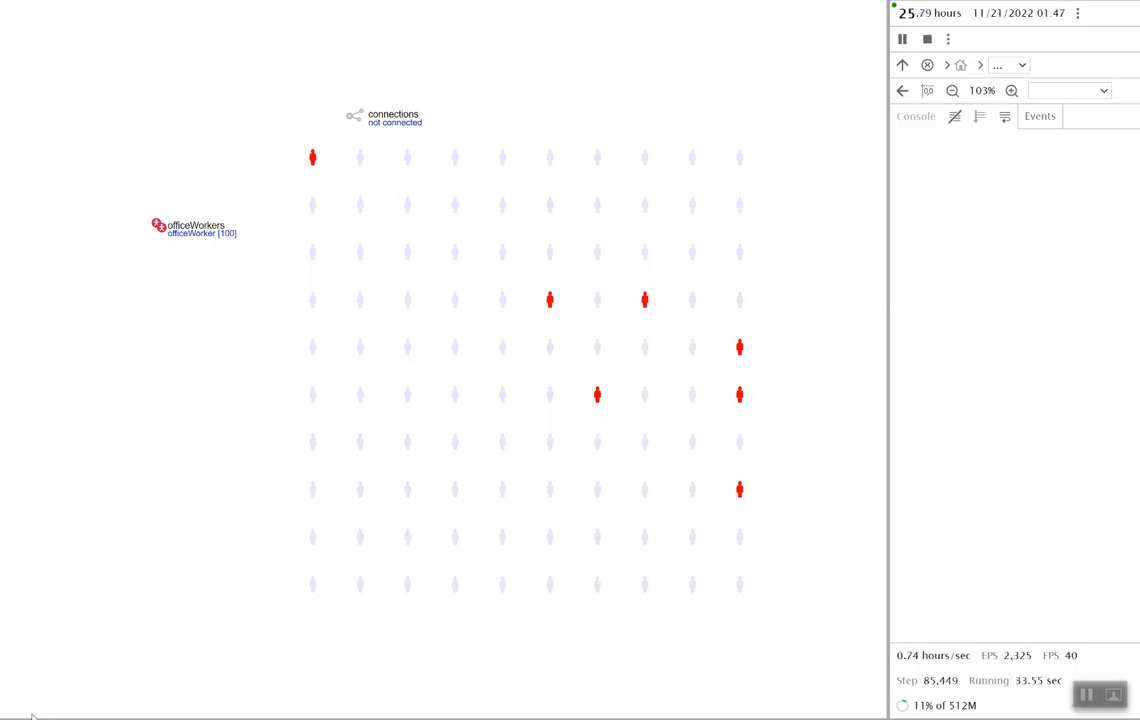
left_click(222, 718)
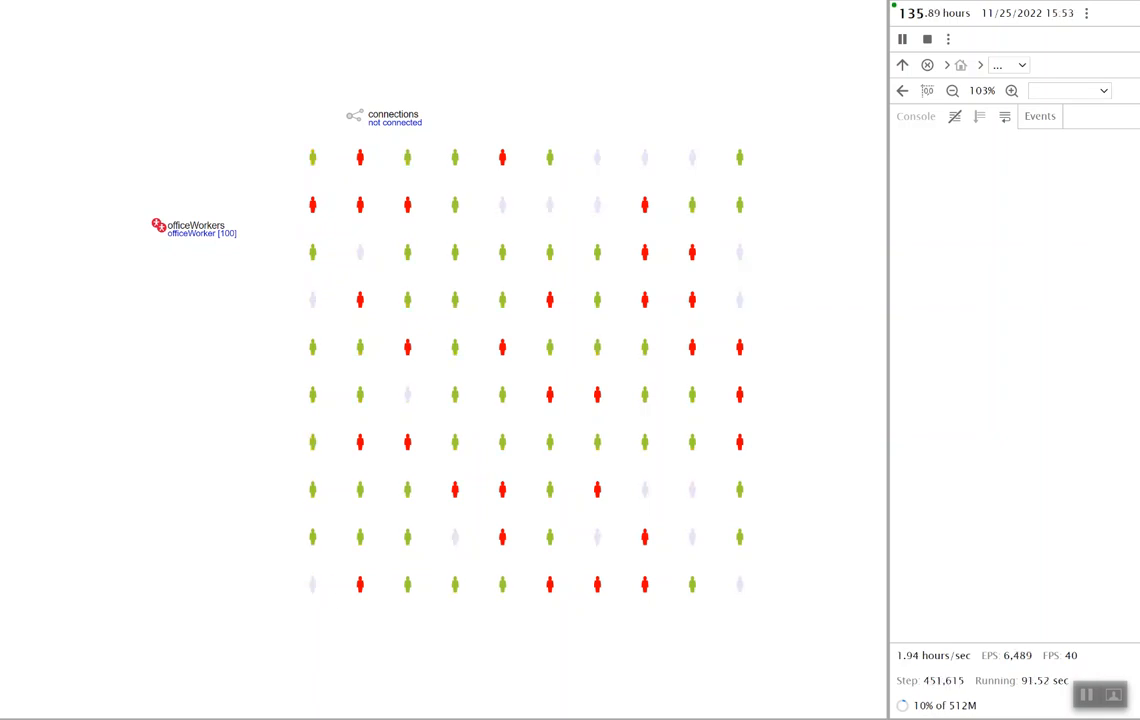
left_click_drag(127, 583, 790, 580)
left_click_drag(323, 667, 581, 638)
left_click_drag(531, 626, 524, 623)
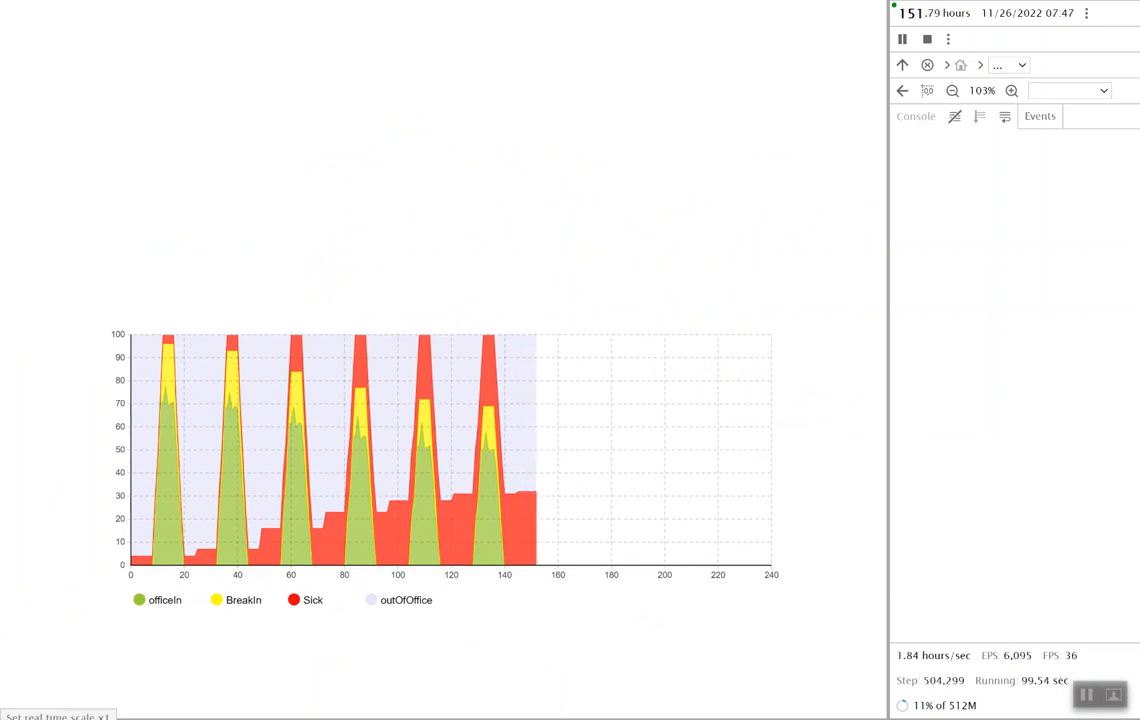
Stop the current run and restart the simulation from the beginning with the stacked chart of worker states in view
left_click(46, 718)
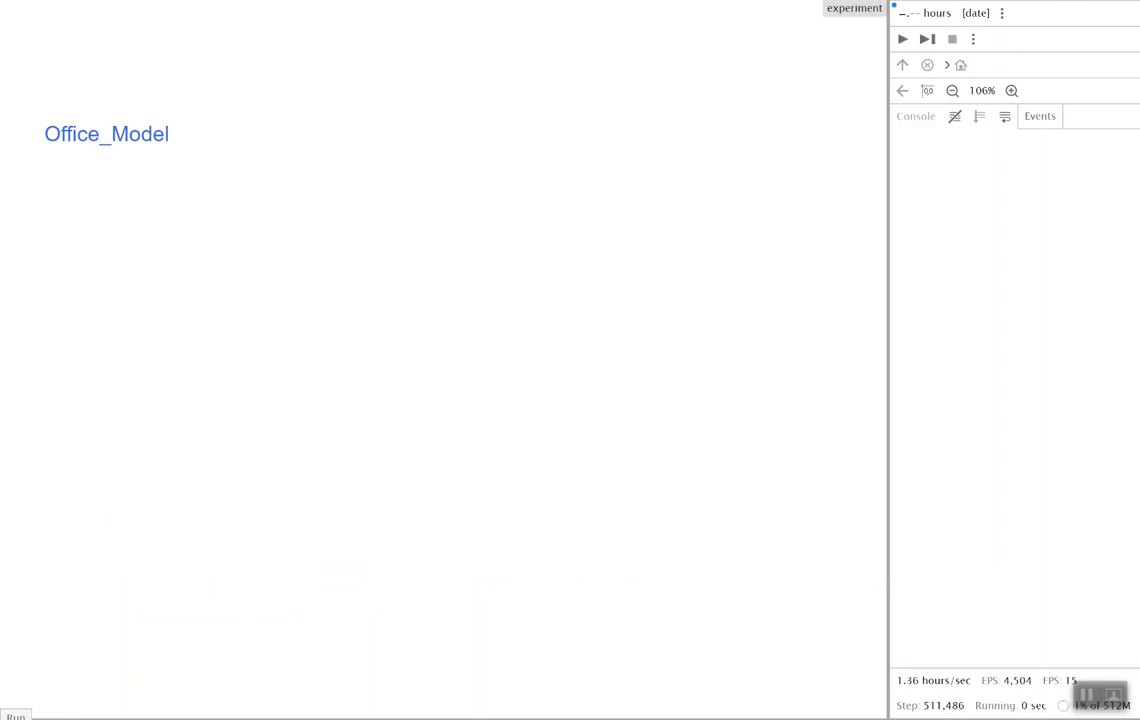
left_click(16, 717)
left_click_drag(132, 634, 423, 638)
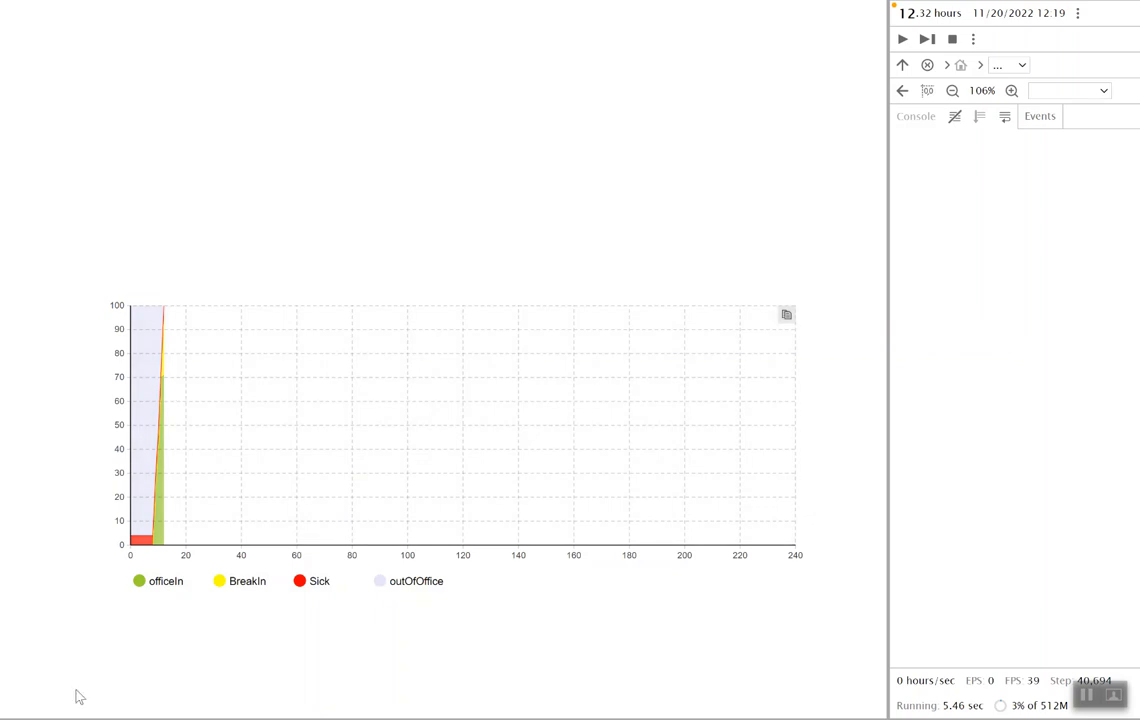
Advance the restarted simulation in stages, pausing at about 24.1 and 45.2 hours to compare the daily peaks on the chart
left_click(15, 719)
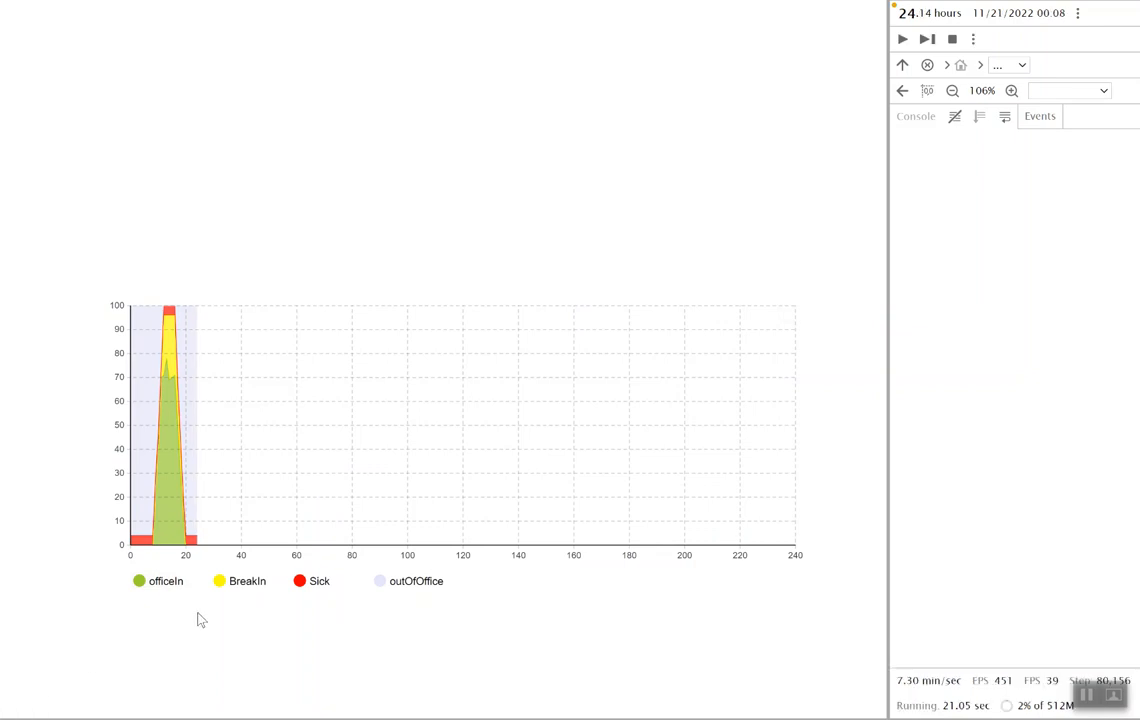
left_click(40, 717)
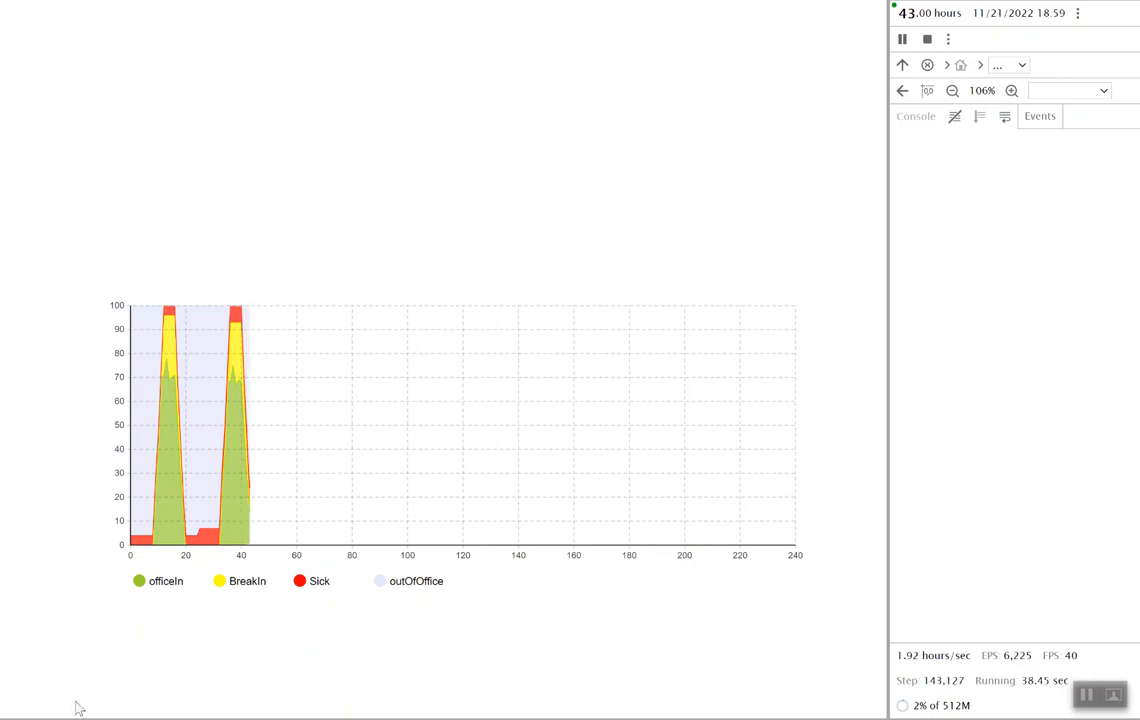
left_click(20, 719)
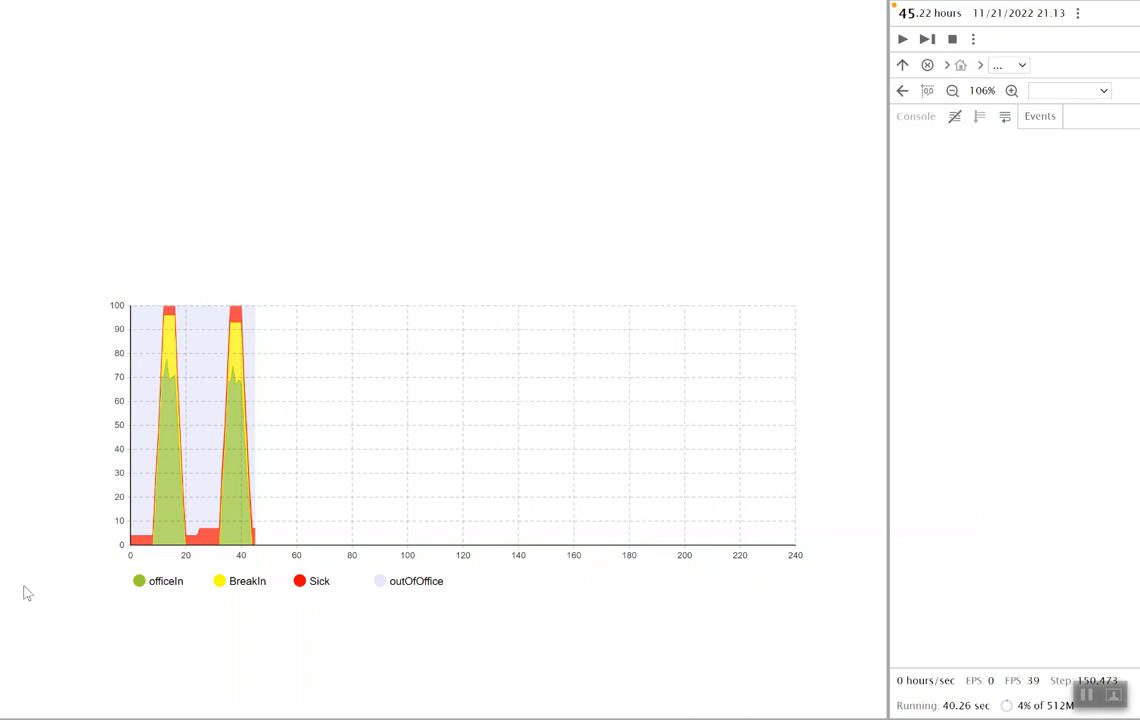
left_click(16, 718)
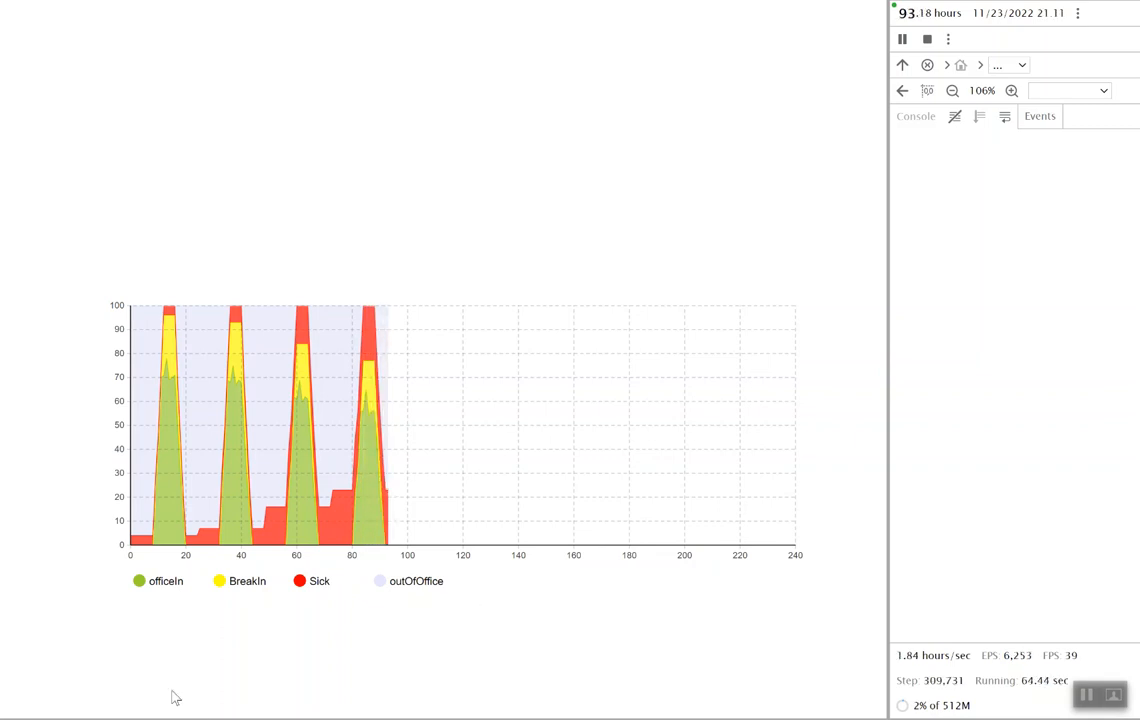
Speed up the simulation and pause it at about 123.8 and 176 hours to examine the Sick series on the chart
left_click(223, 718)
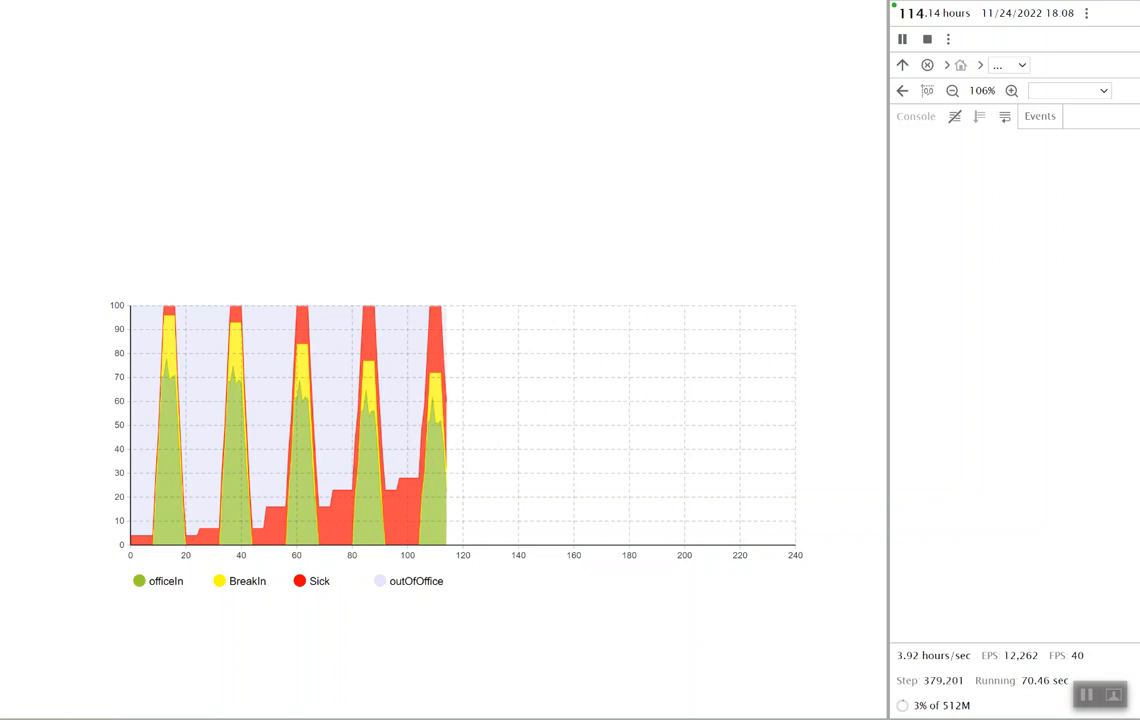
left_click(24, 718)
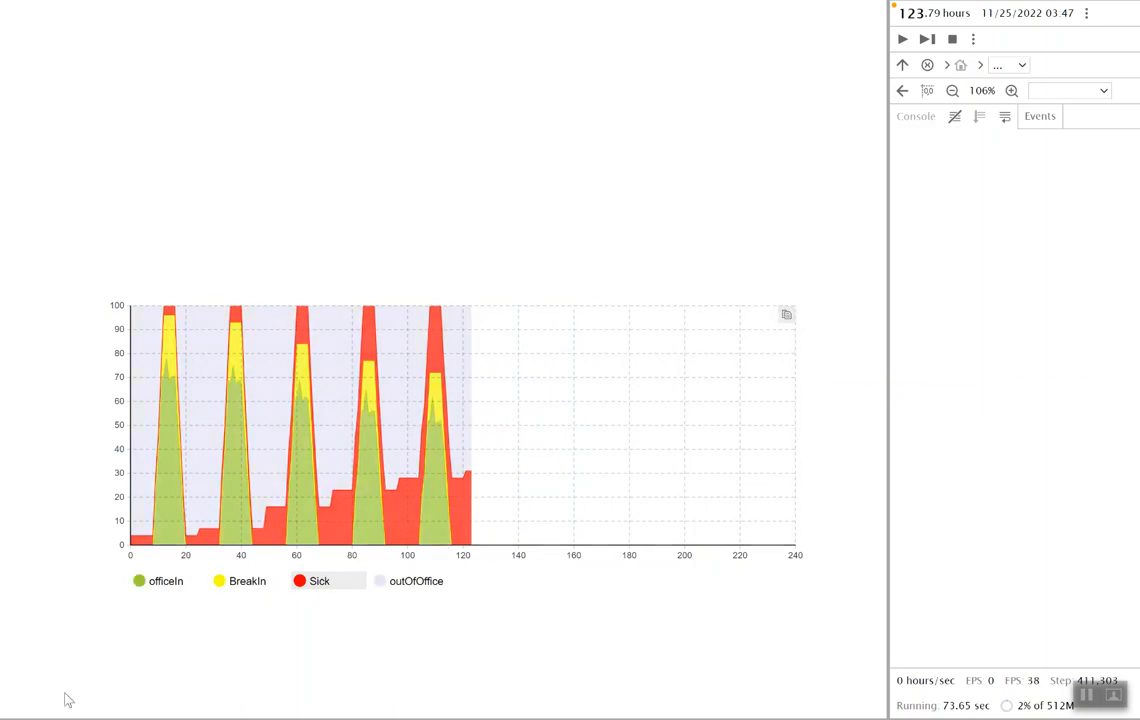
left_click(15, 718)
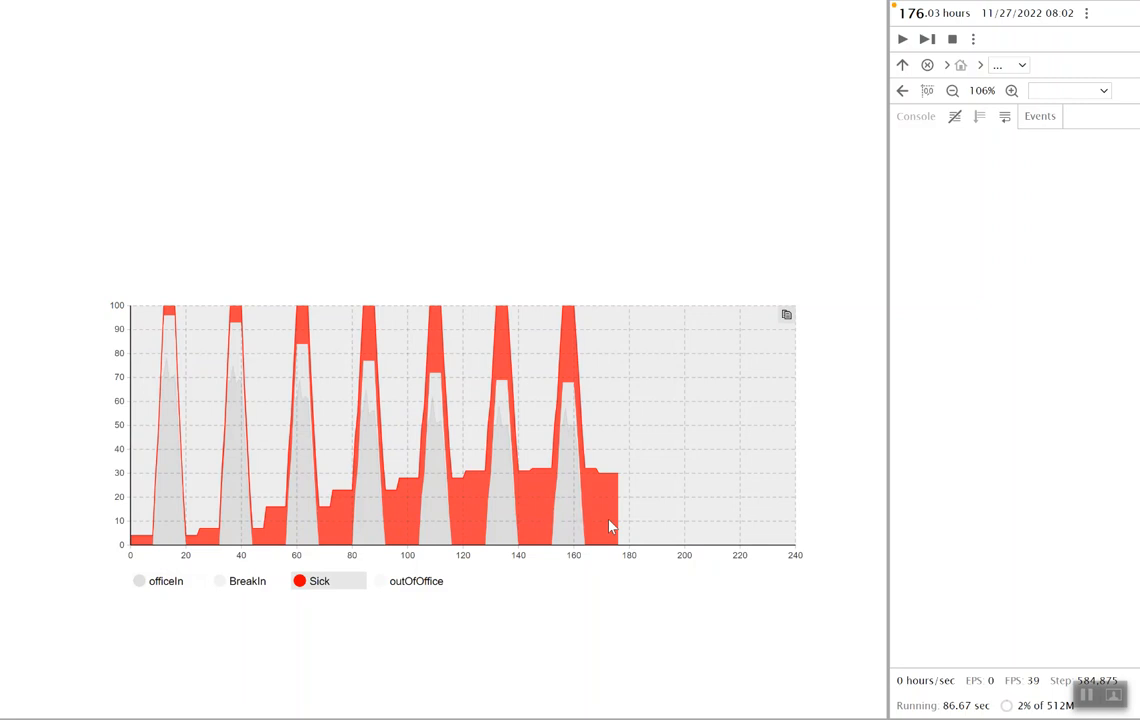
left_click(902, 39)
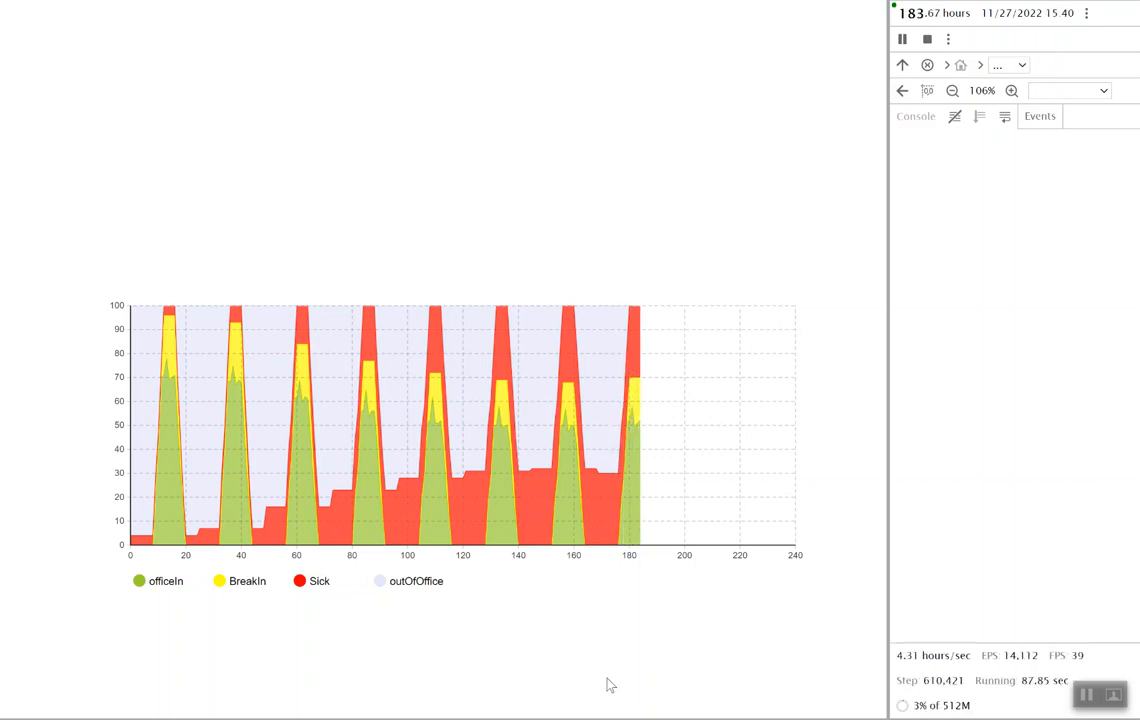